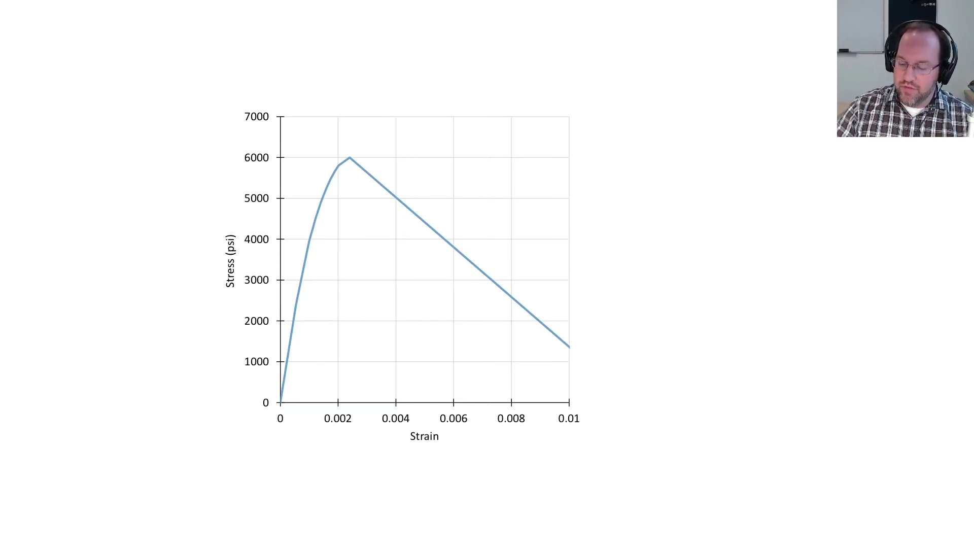
# Step: Cross out the concrete stress-strain curve with a large red ink X
pyautogui.moveTo(232, 88); pyautogui.dragTo(604, 438)
pyautogui.moveTo(232, 452); pyautogui.dragTo(576, 99)
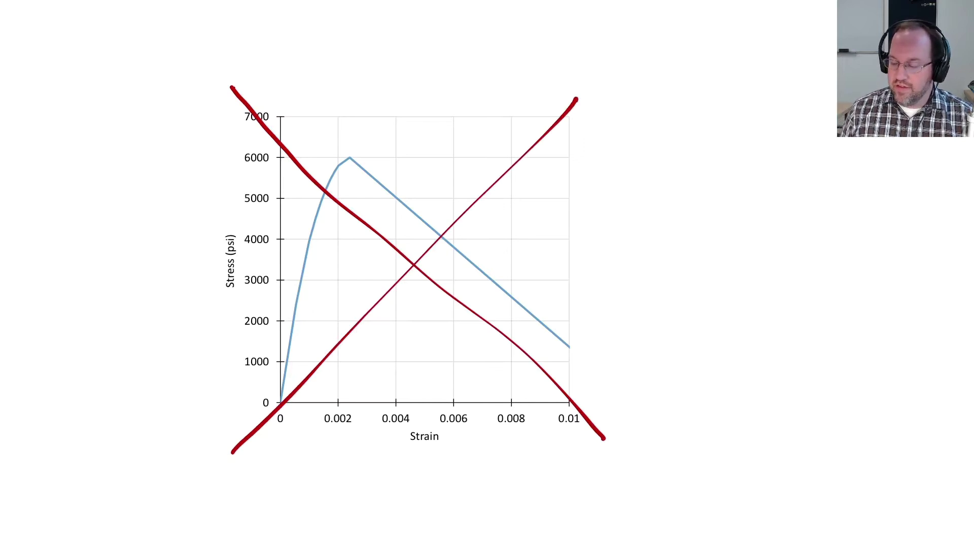
# Step: Advance the slideshow to the microplane yield surface chart
pyautogui.press('Right')
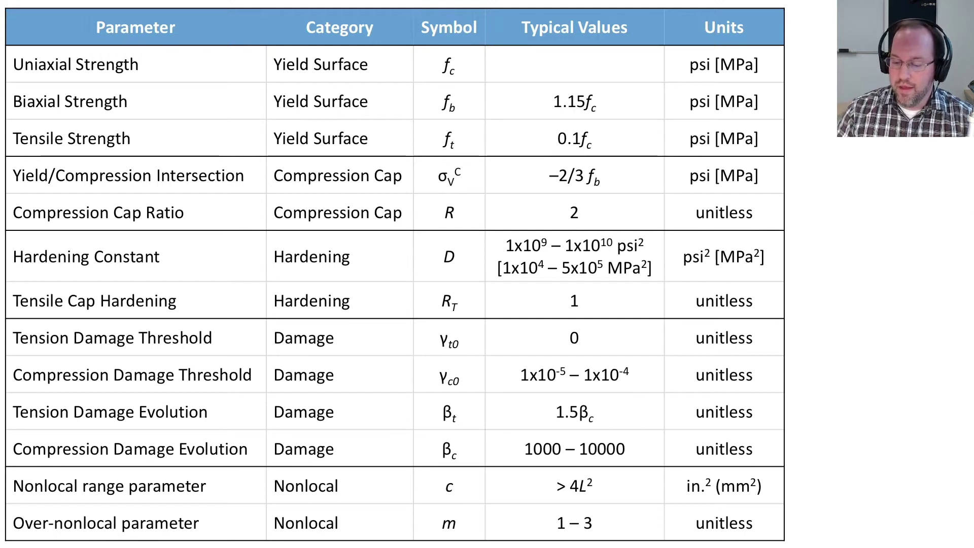
# Step: Circle the 1.15fc and 0.1fc typical values in the parameter table
pyautogui.moveTo(530, 91)
pyautogui.mouseDown()
pyautogui.moveTo(529, 155)
pyautogui.moveTo(561, 163)
pyautogui.moveTo(620, 157)
pyautogui.moveTo(610, 87)
pyautogui.moveTo(528, 99)
pyautogui.mouseUp()
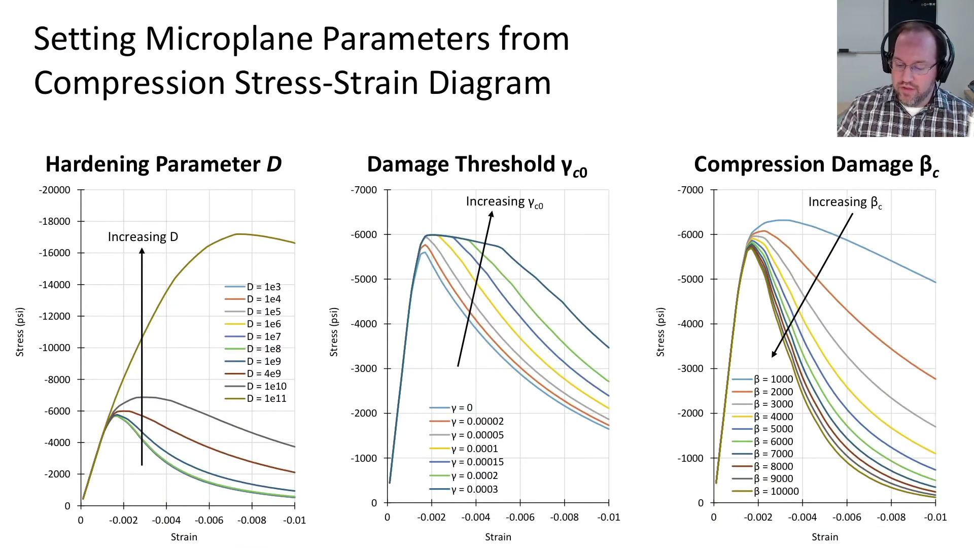
# Step: Trace the Increasing D arrow in ink, adding a hook and arrowhead
pyautogui.moveTo(142, 246); pyautogui.dragTo(146, 462)
pyautogui.moveTo(135, 263)
pyautogui.mouseDown()
pyautogui.moveTo(143, 248)
pyautogui.moveTo(155, 272)
pyautogui.mouseUp()
pyautogui.moveTo(156, 272); pyautogui.dragTo(128, 268)
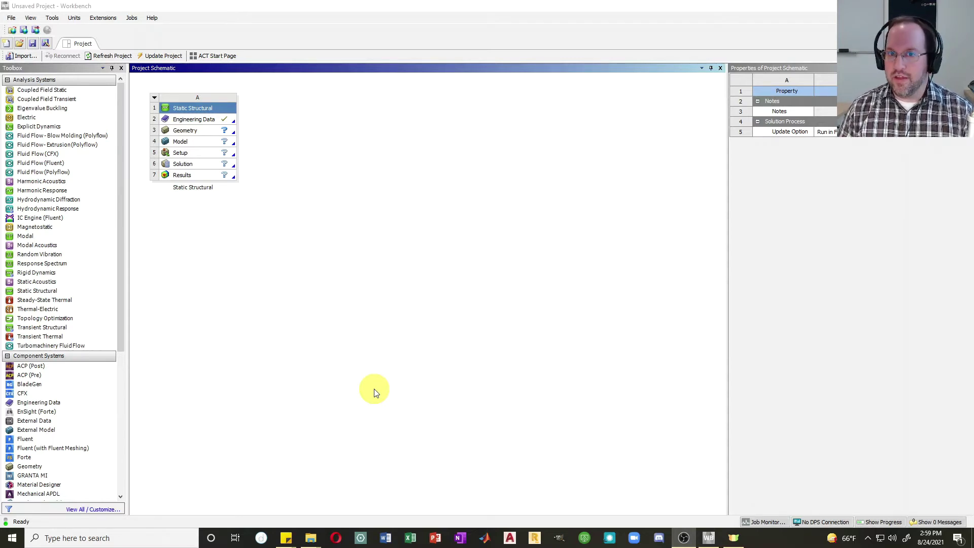
# Step: Create a new material named 'Concrete' in Engineering Data
pyautogui.doubleClick(197, 120)
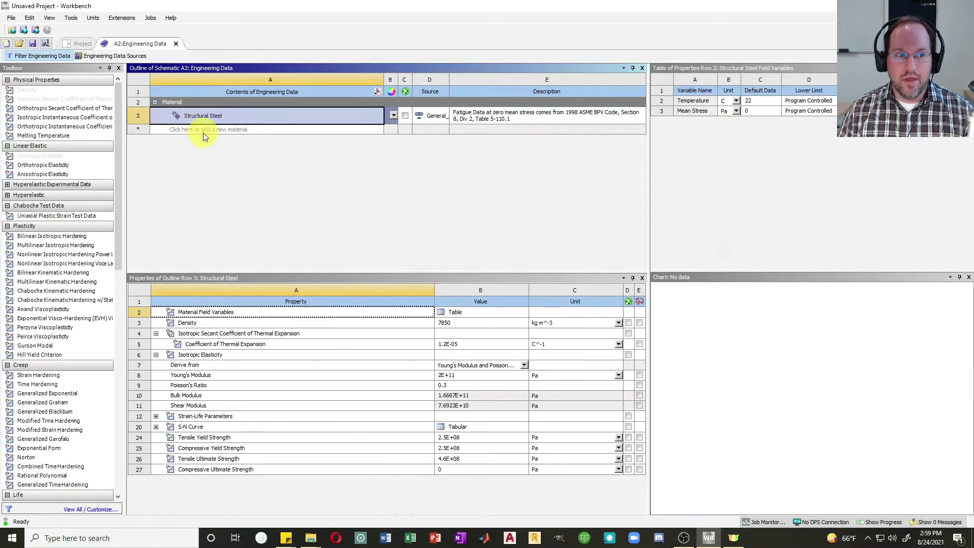
pyautogui.click(205, 131)
pyautogui.write('Concrete')
pyautogui.press('Return')
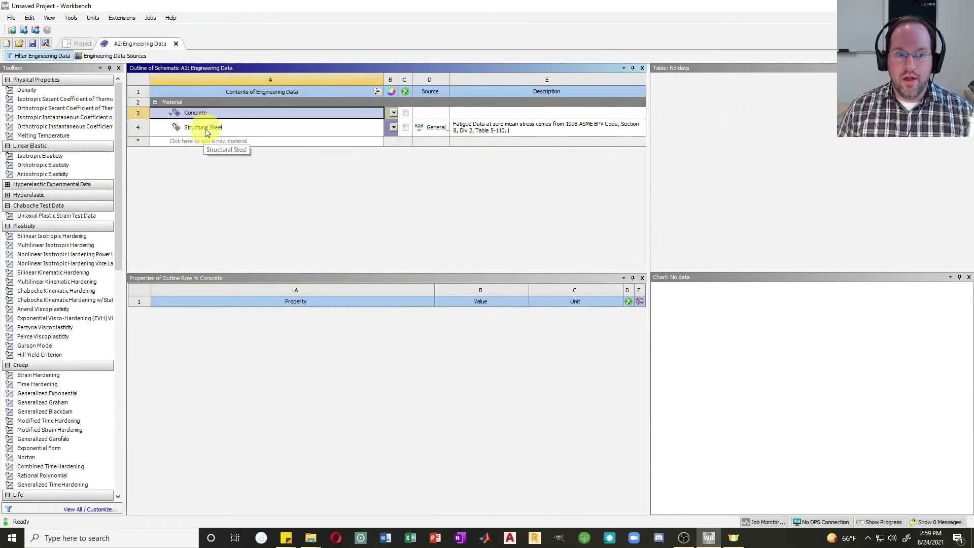
# Step: Give Concrete isotropic elasticity with Young's Modulus 1 and Poisson's Ratio 0.2
pyautogui.moveTo(41, 156); pyautogui.dragTo(298, 305)
pyautogui.click(479, 344)
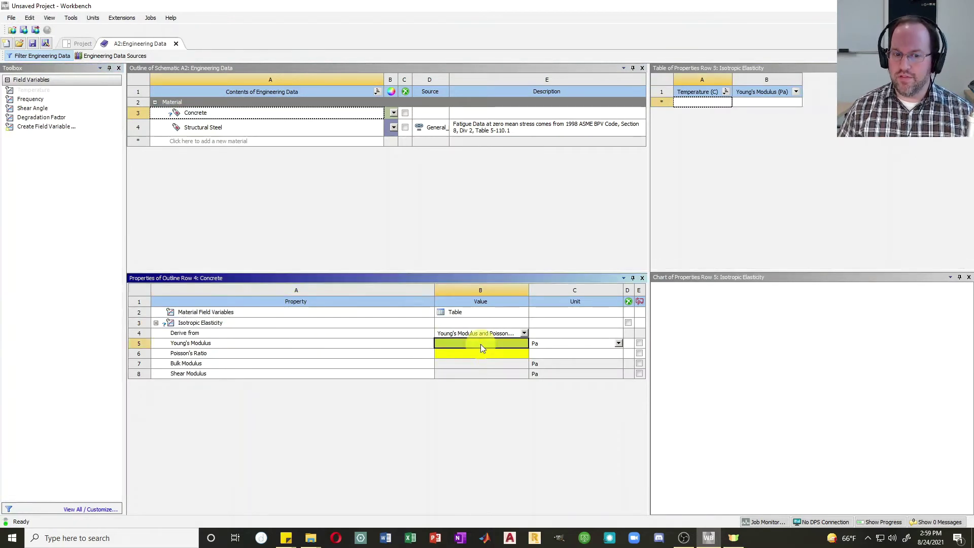
pyautogui.write('1')
pyautogui.press('Return')
pyautogui.write('0.2')
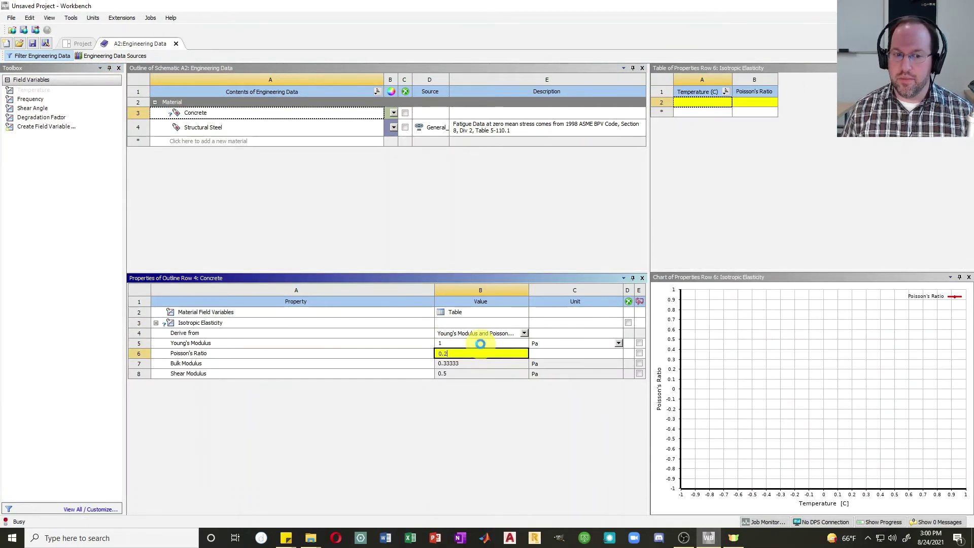
pyautogui.press('Return')
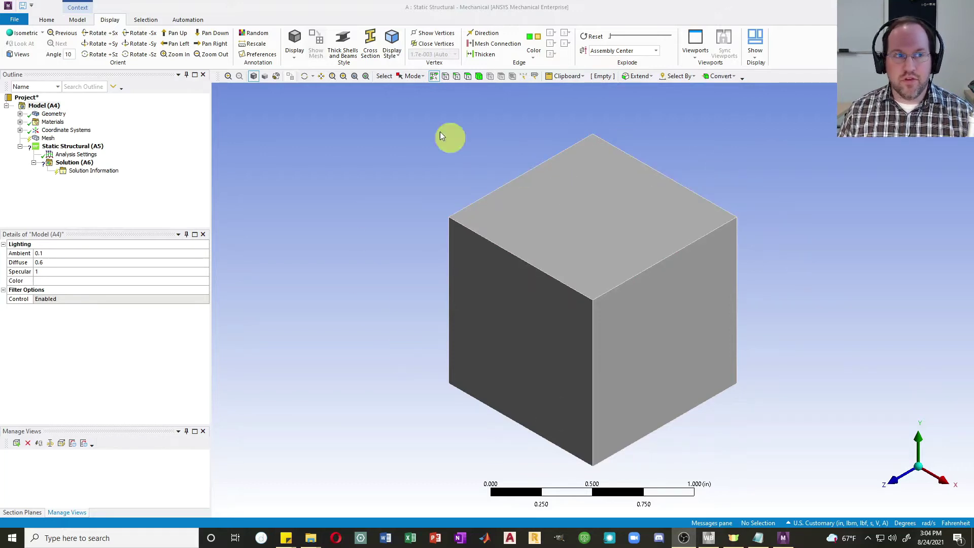
# Step: Add a symmetry region on the cube's bottom face with a Y Axis normal
pyautogui.click(79, 21)
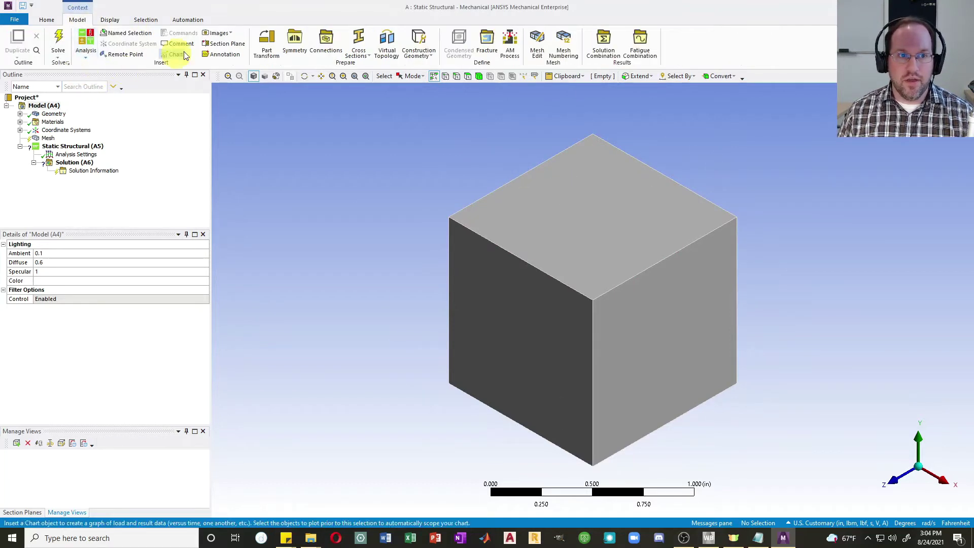
pyautogui.click(294, 43)
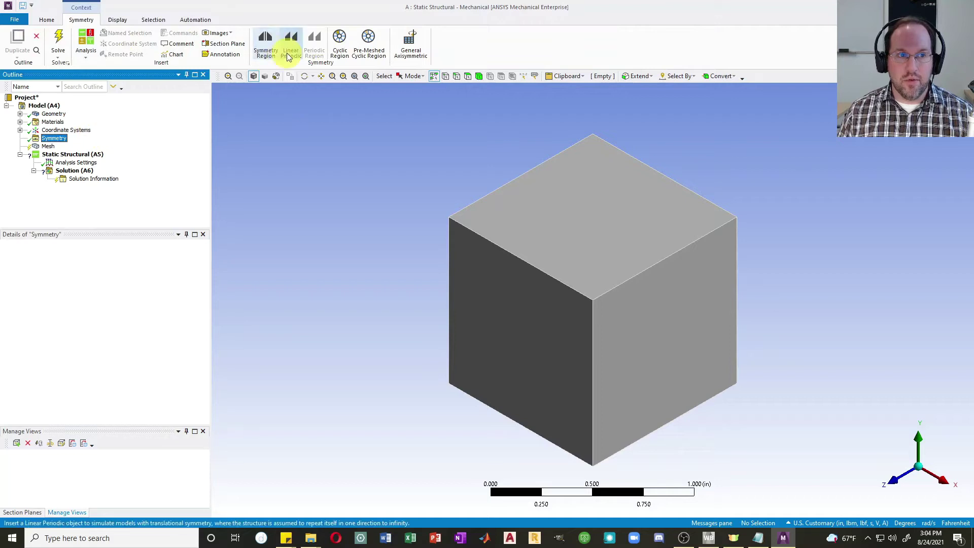
pyautogui.click(265, 44)
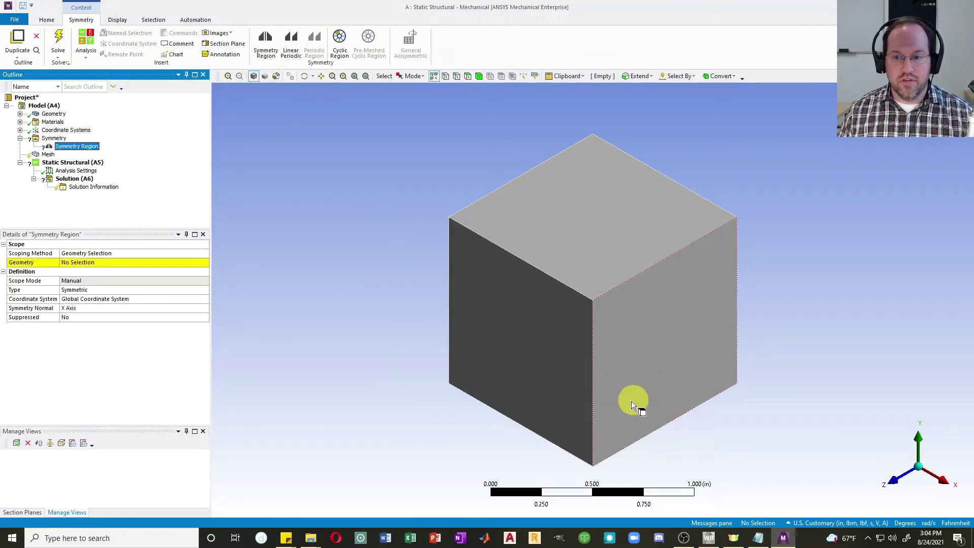
pyautogui.moveTo(610, 378); pyautogui.dragTo(608, 297, button='middle')
pyautogui.click(596, 481)
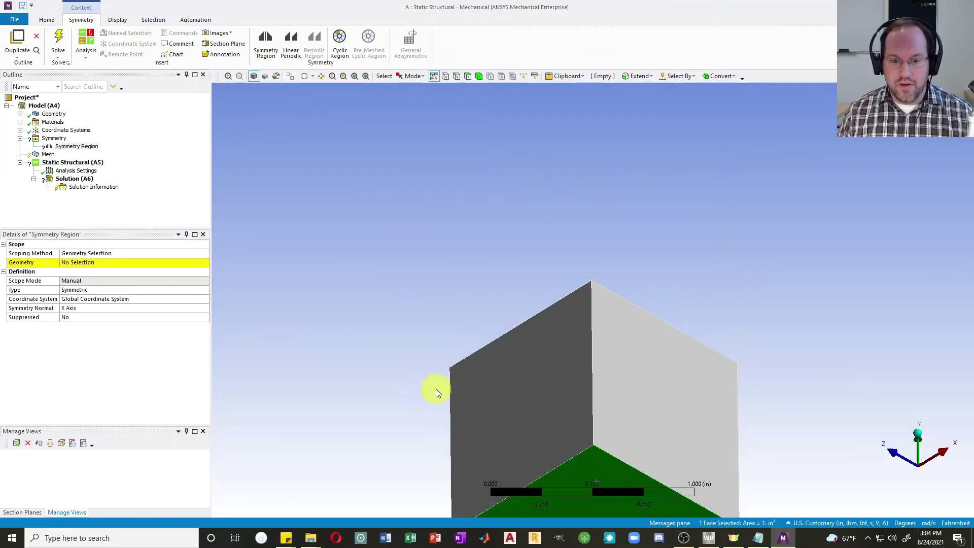
pyautogui.click(90, 261)
pyautogui.click(89, 262)
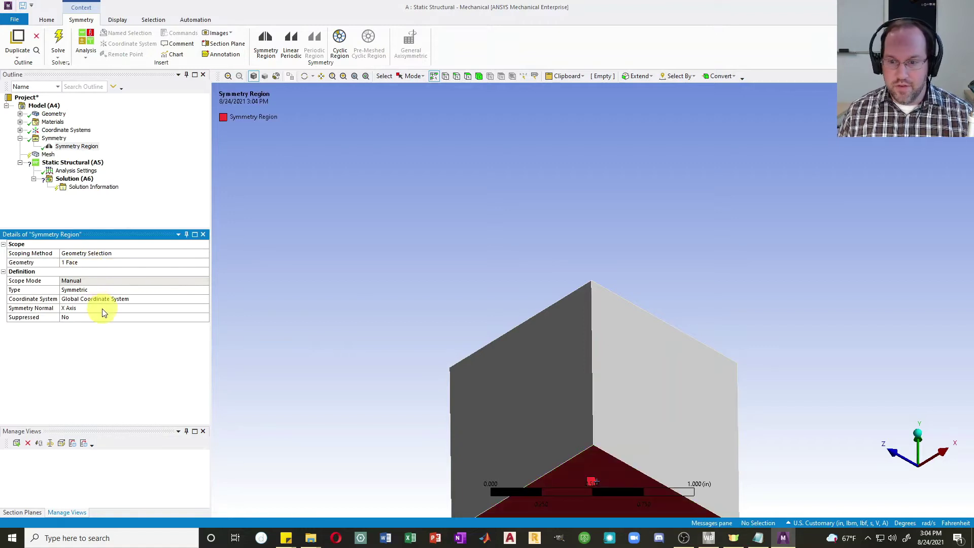
pyautogui.click(135, 308)
pyautogui.click(203, 308)
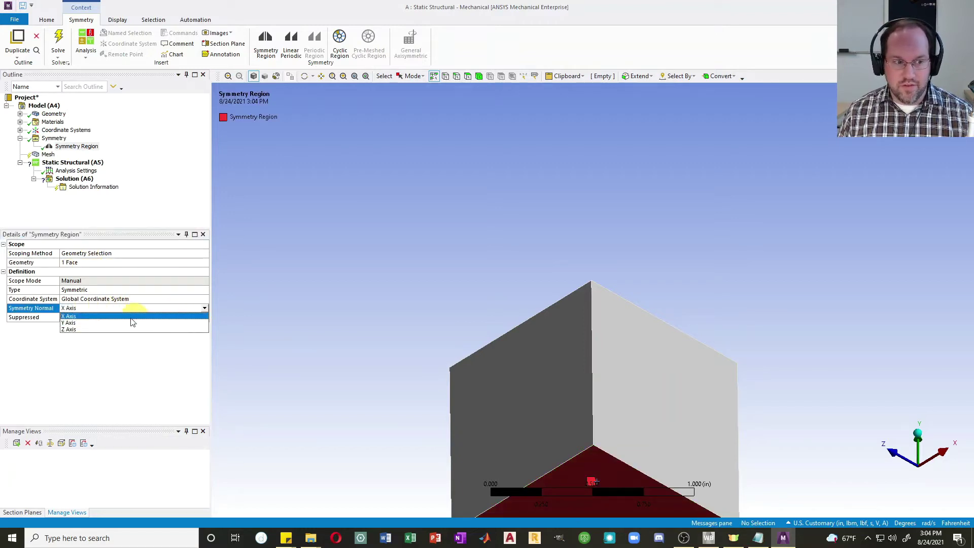
pyautogui.click(78, 326)
# Step: Add a second symmetry region on the right face with a Z Axis normal
pyautogui.moveTo(640, 247); pyautogui.dragTo(492, 309, button='middle')
pyautogui.click(265, 41)
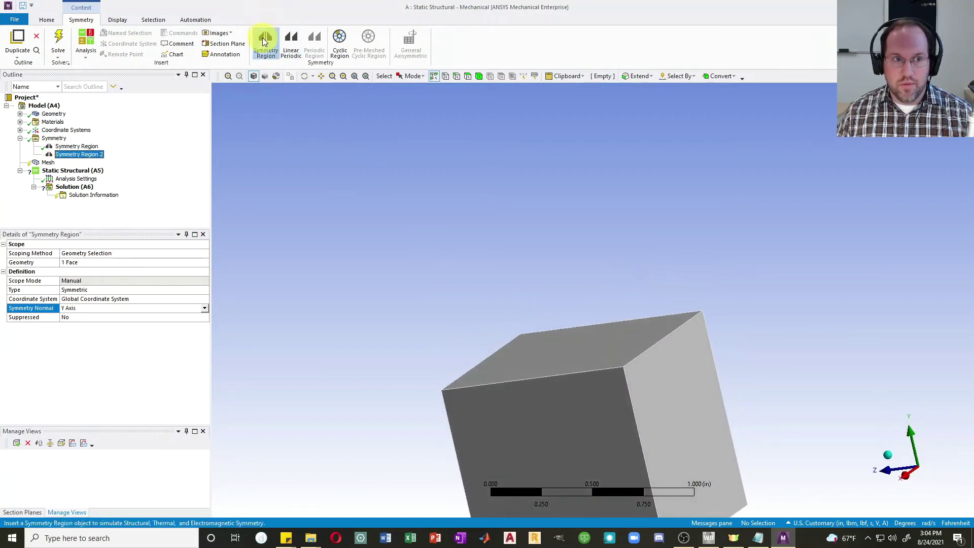
pyautogui.click(681, 414)
pyautogui.click(79, 264)
pyautogui.click(78, 264)
pyautogui.click(85, 308)
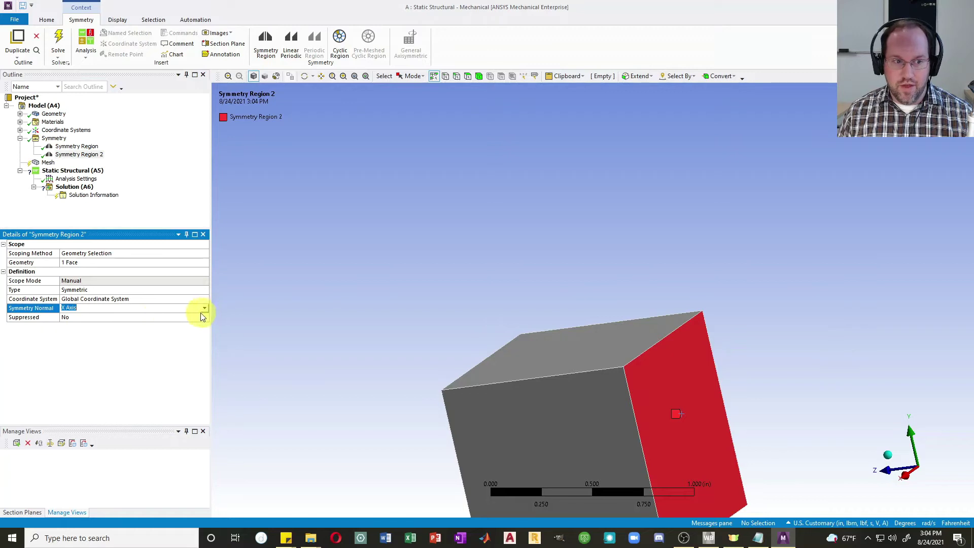
pyautogui.click(203, 308)
pyautogui.click(109, 335)
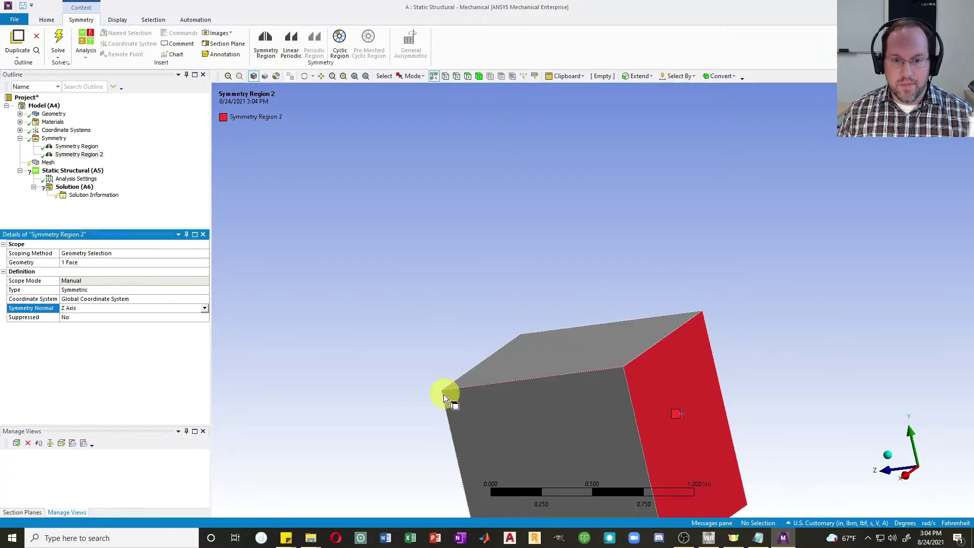
# Step: Add a third symmetry region on the cube's left face
pyautogui.moveTo(443, 395); pyautogui.dragTo(266, 437, button='middle')
pyautogui.click(265, 437)
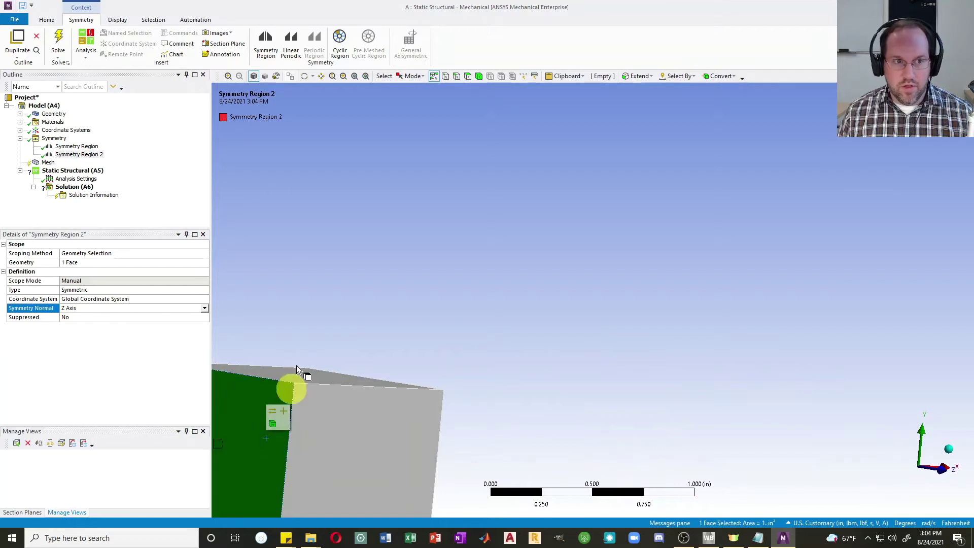
pyautogui.click(264, 59)
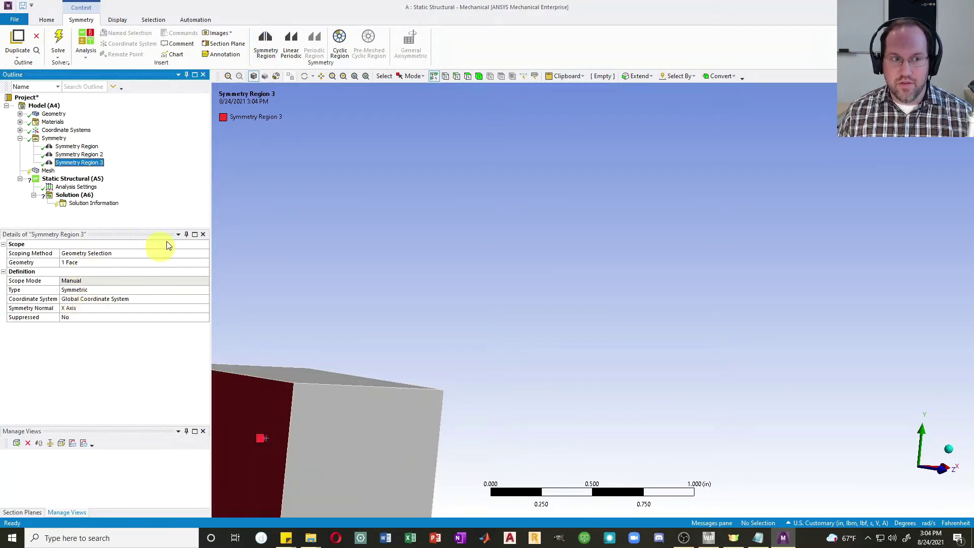
# Step: Review each symmetry region from the top view, then all three together
pyautogui.click(54, 138)
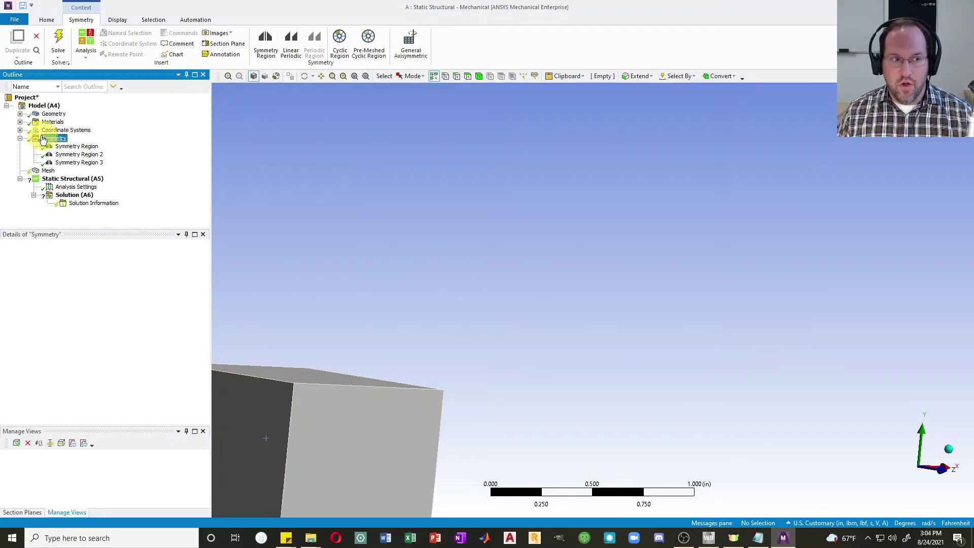
pyautogui.click(71, 146)
pyautogui.click(918, 451)
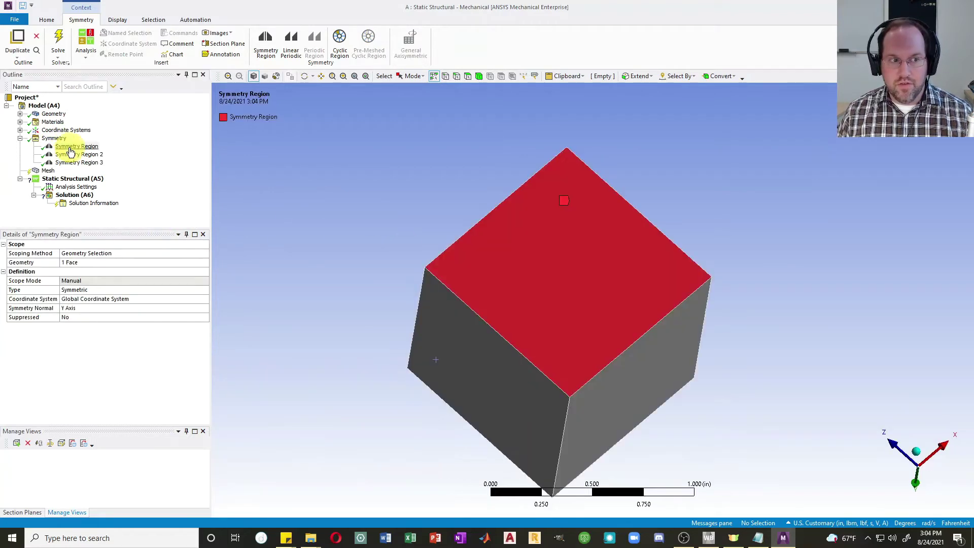
pyautogui.click(70, 151)
pyautogui.click(77, 154)
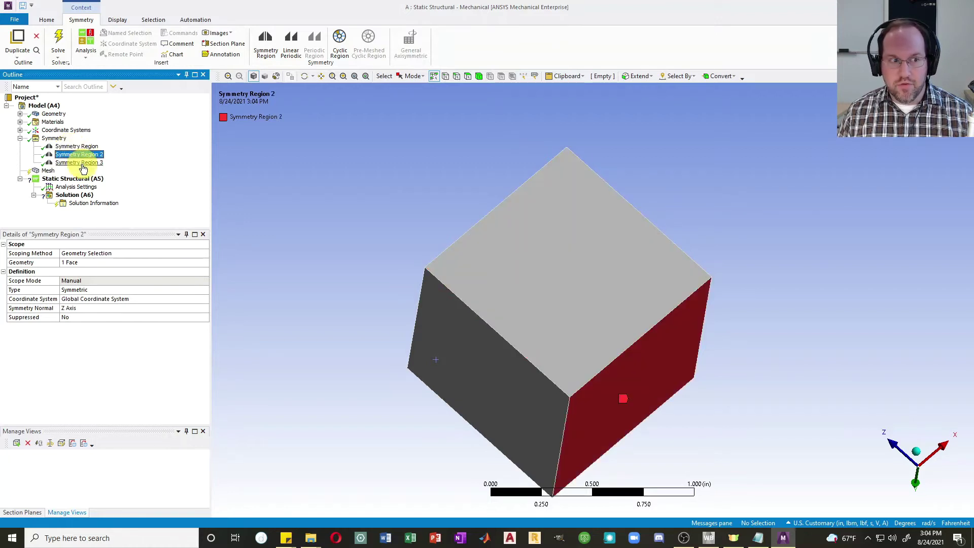
pyautogui.click(80, 163)
pyautogui.keyDown('shift'); pyautogui.click(76, 147); pyautogui.keyUp('shift')
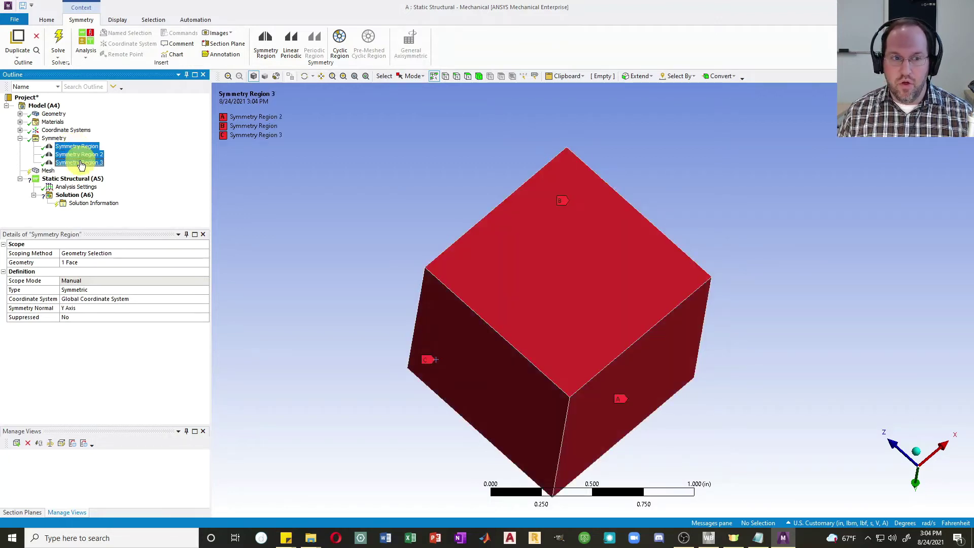
# Step: Set a 0.25 in element size with linear element order and generate the cube mesh
pyautogui.click(47, 170)
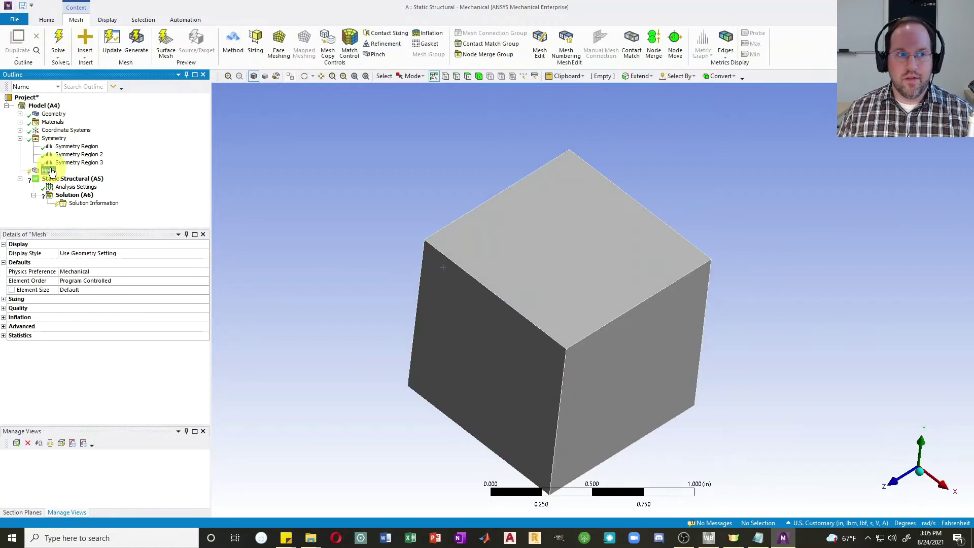
pyautogui.click(91, 289)
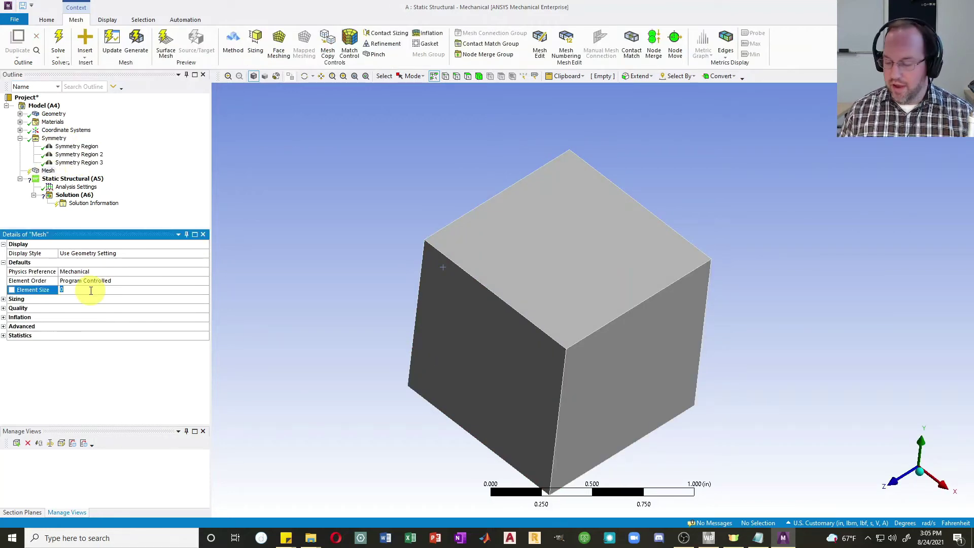
pyautogui.write('0.25')
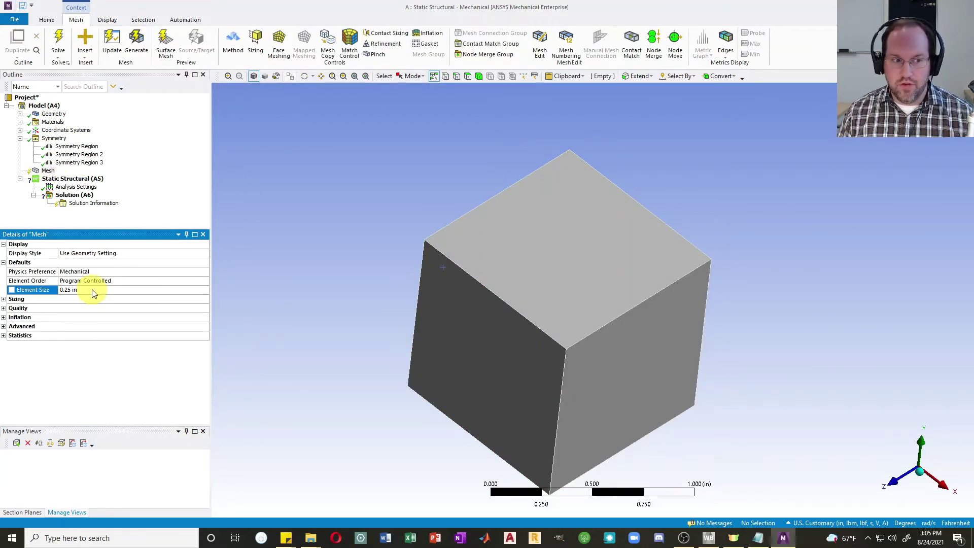
pyautogui.click(120, 280)
pyautogui.click(204, 281)
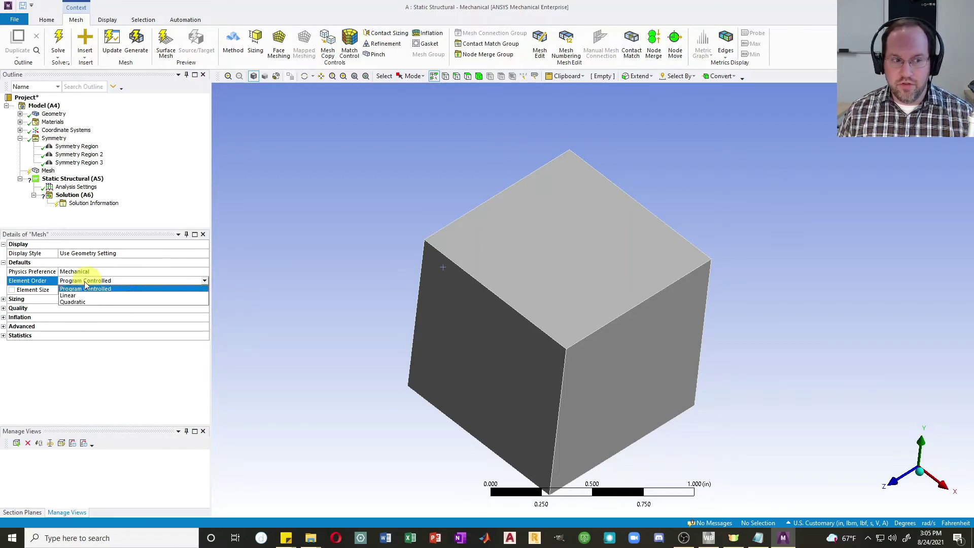
pyautogui.click(69, 296)
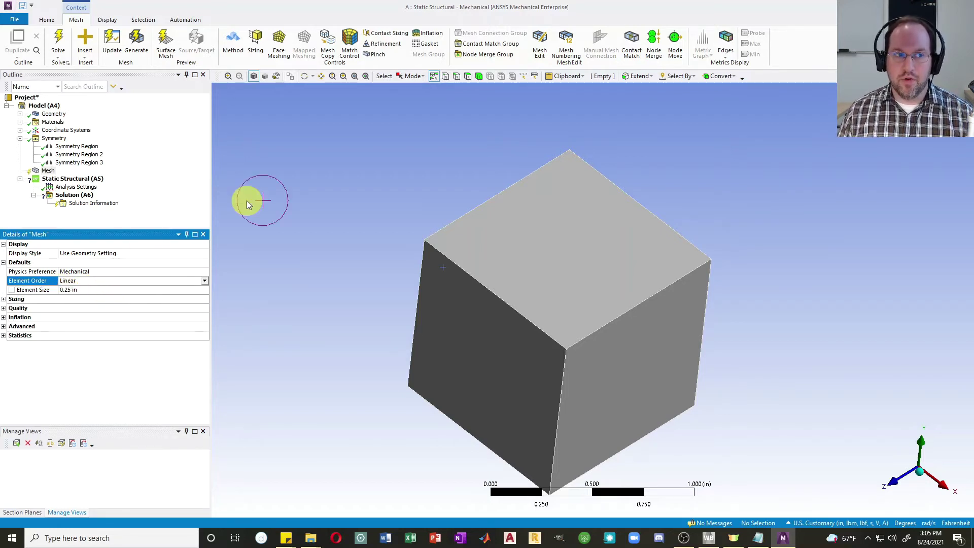
pyautogui.click(136, 42)
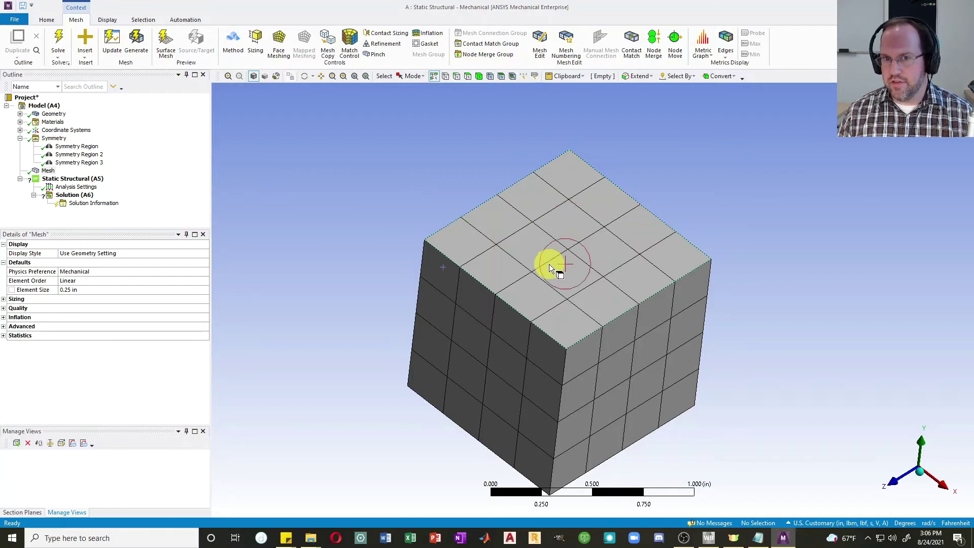
pyautogui.click(72, 185)
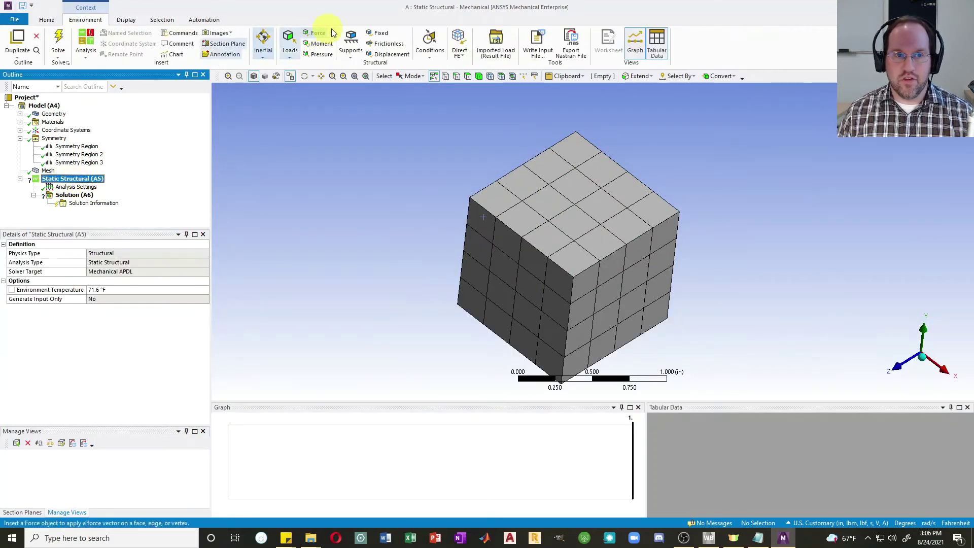
# Step: Apply a displacement of -0.01 in along Y to the cube's top face
pyautogui.click(348, 60)
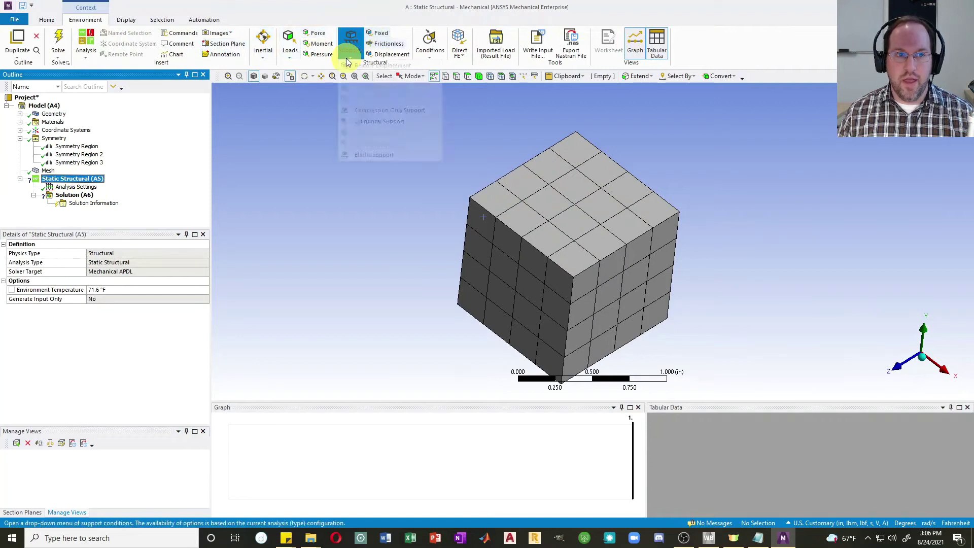
pyautogui.click(383, 54)
pyautogui.click(561, 221)
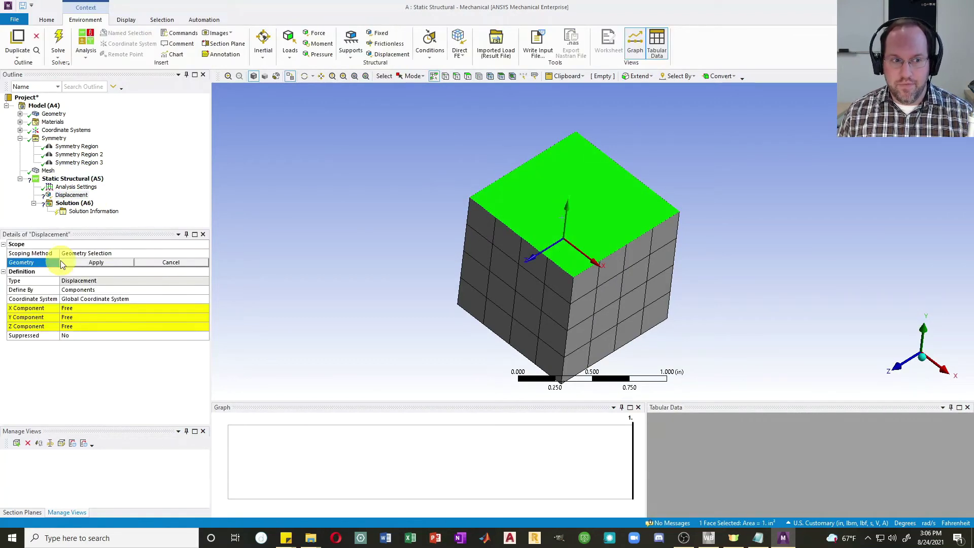
pyautogui.click(81, 263)
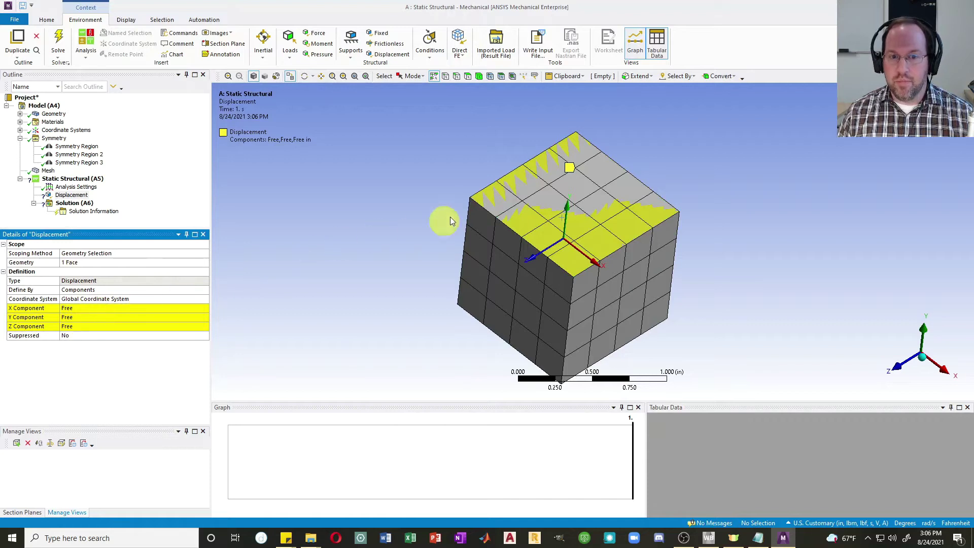
pyautogui.click(78, 317)
pyautogui.write('-0.01')
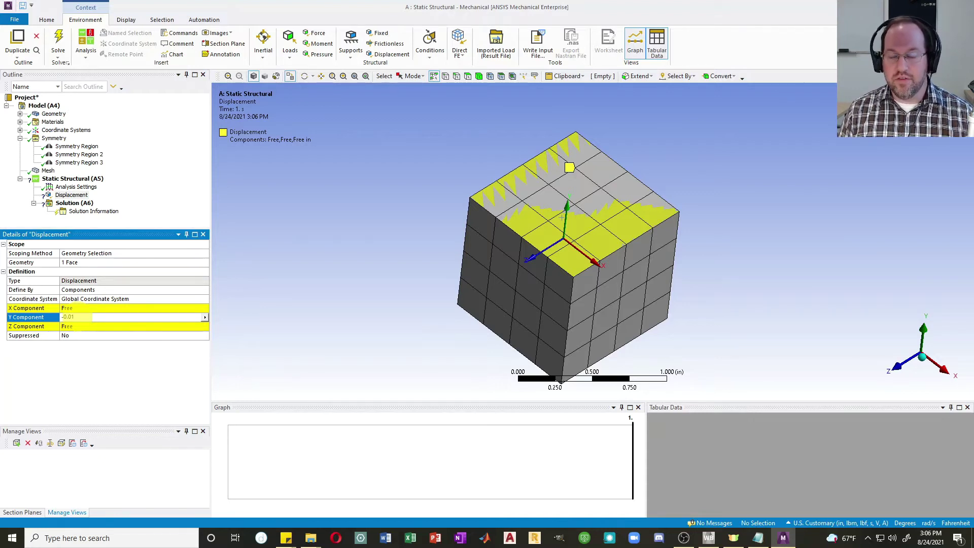
pyautogui.press('Return')
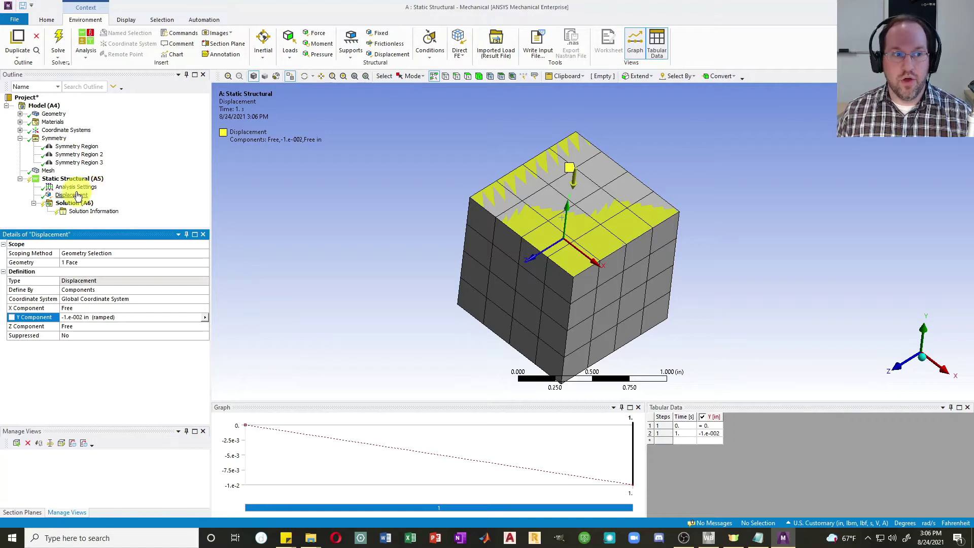
# Step: Set Large Deflection On, Auto Time Stepping Off and 200 substeps in Analysis Settings
pyautogui.click(74, 187)
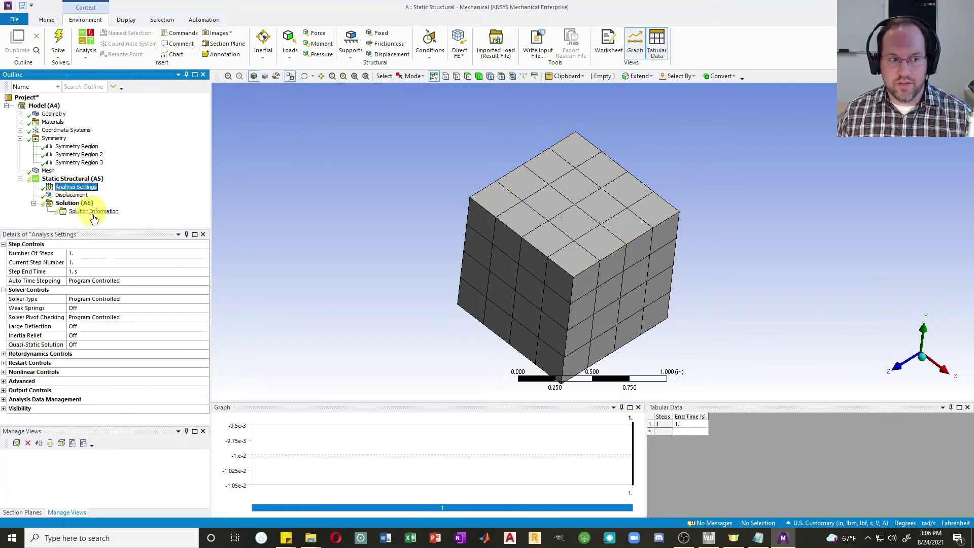
pyautogui.click(101, 326)
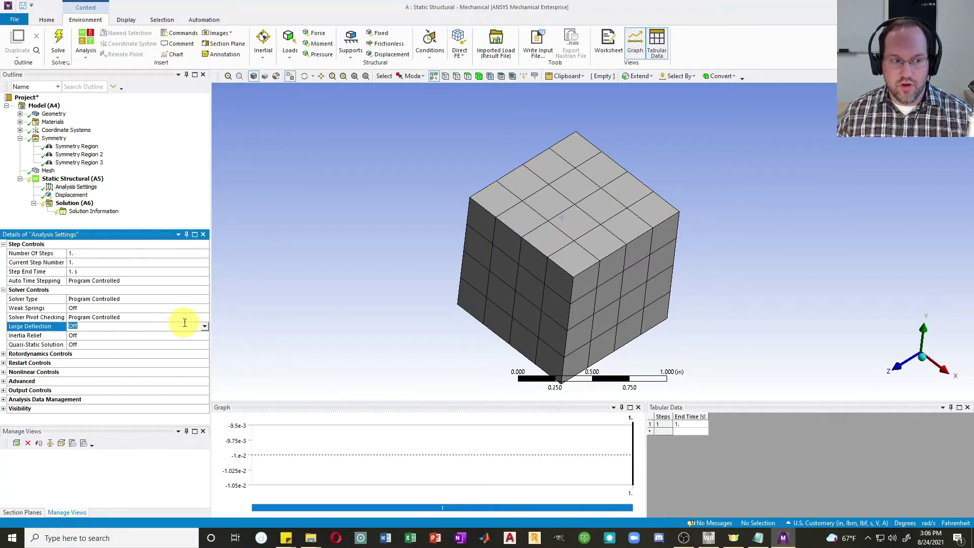
pyautogui.click(205, 327)
pyautogui.click(80, 342)
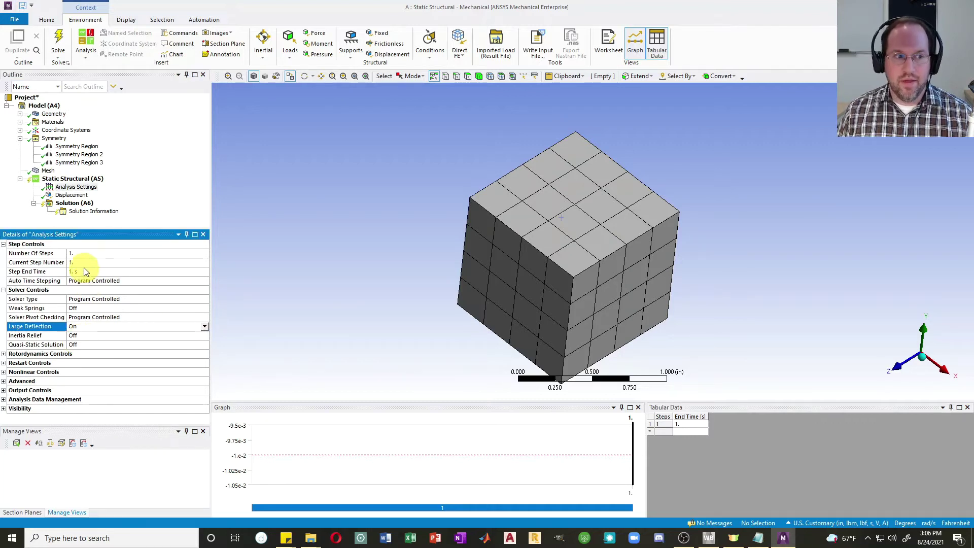
pyautogui.click(107, 281)
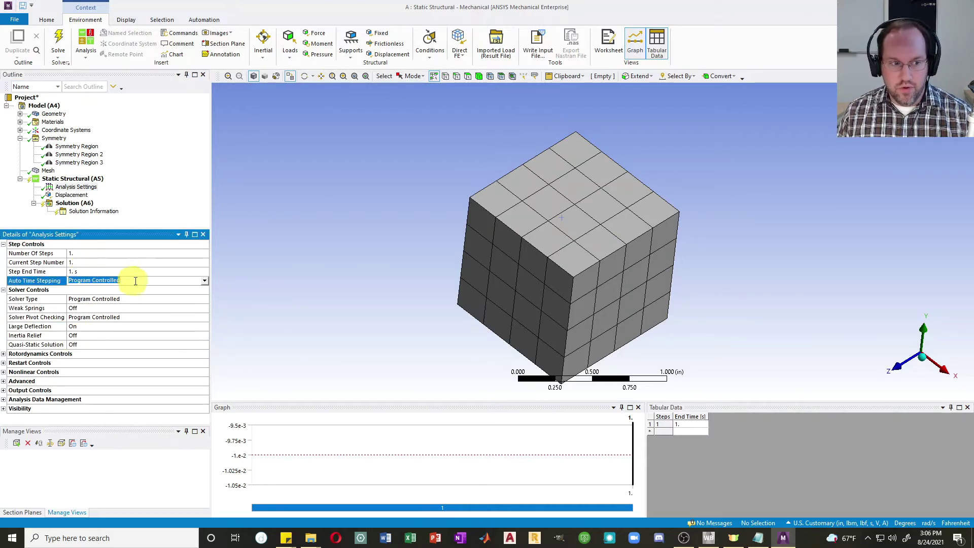
pyautogui.click(203, 281)
pyautogui.click(74, 302)
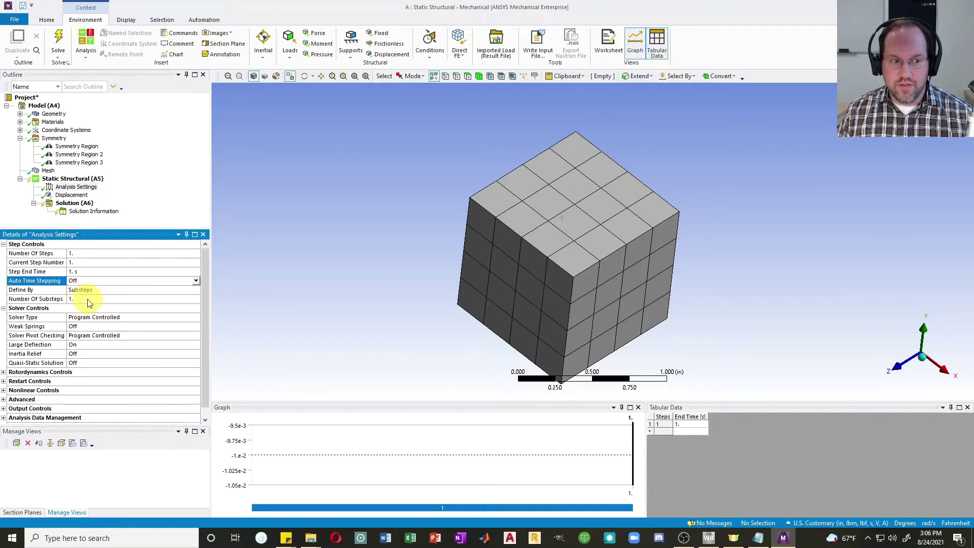
pyautogui.click(88, 299)
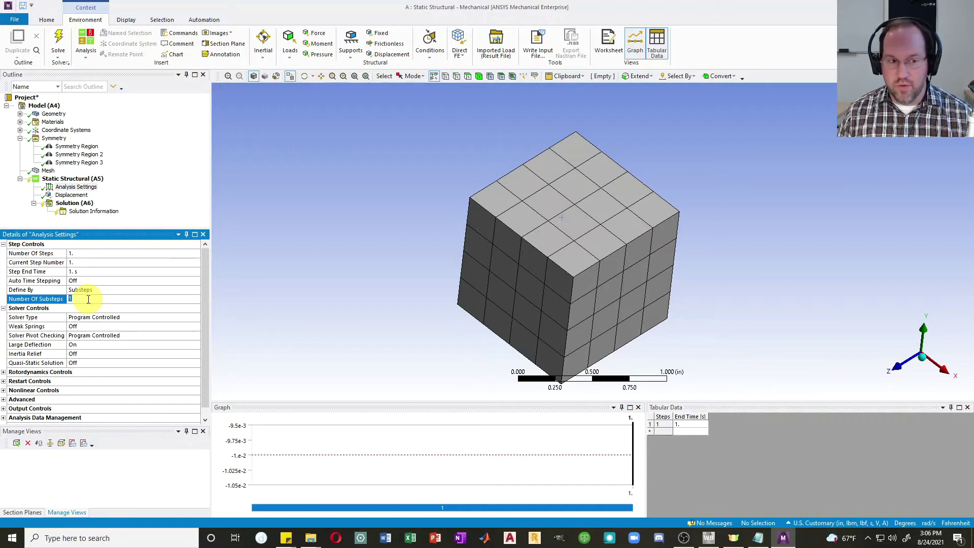
pyautogui.write('200.')
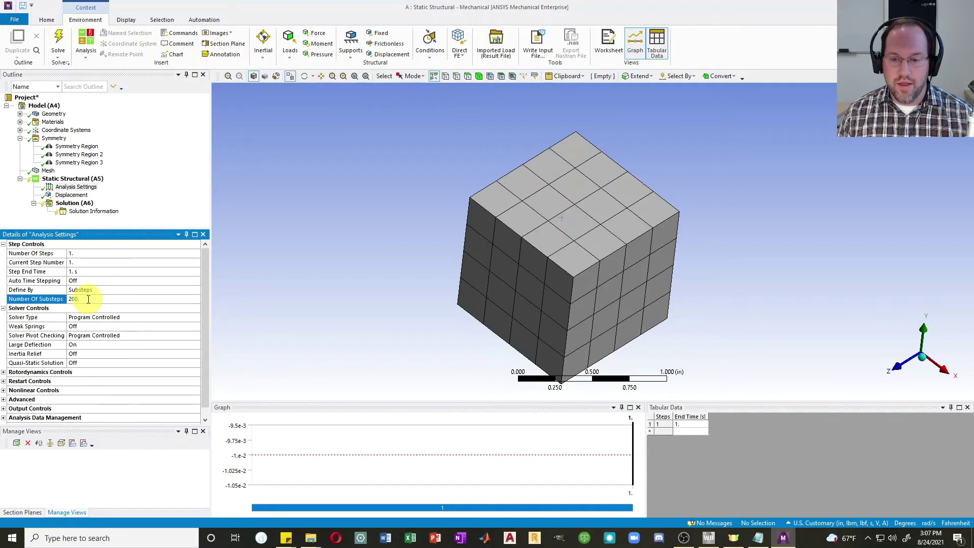
pyautogui.write('0')
pyautogui.press('Return')
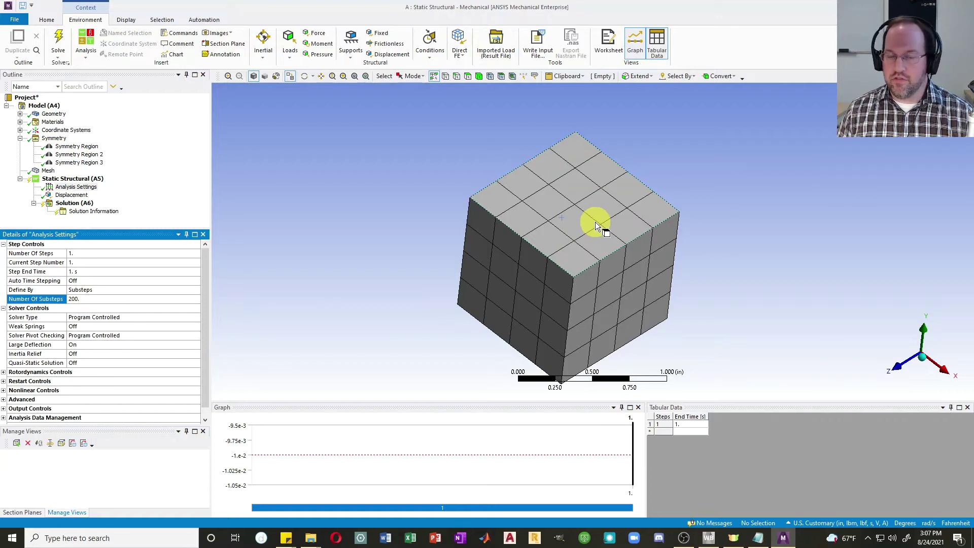
pyautogui.click(318, 229)
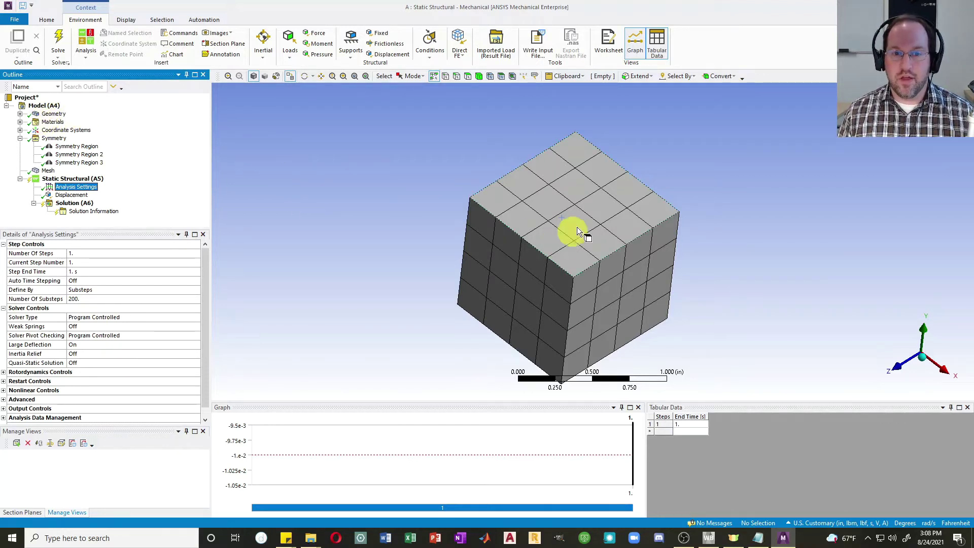
# Step: Assign the Concrete material to the cube body through a new material assignment
pyautogui.click(20, 122)
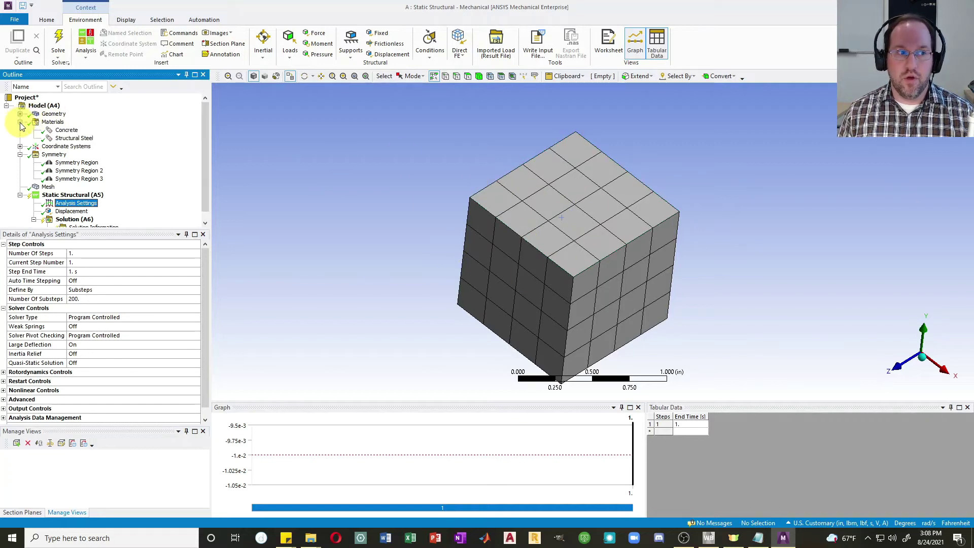
pyautogui.click(63, 131)
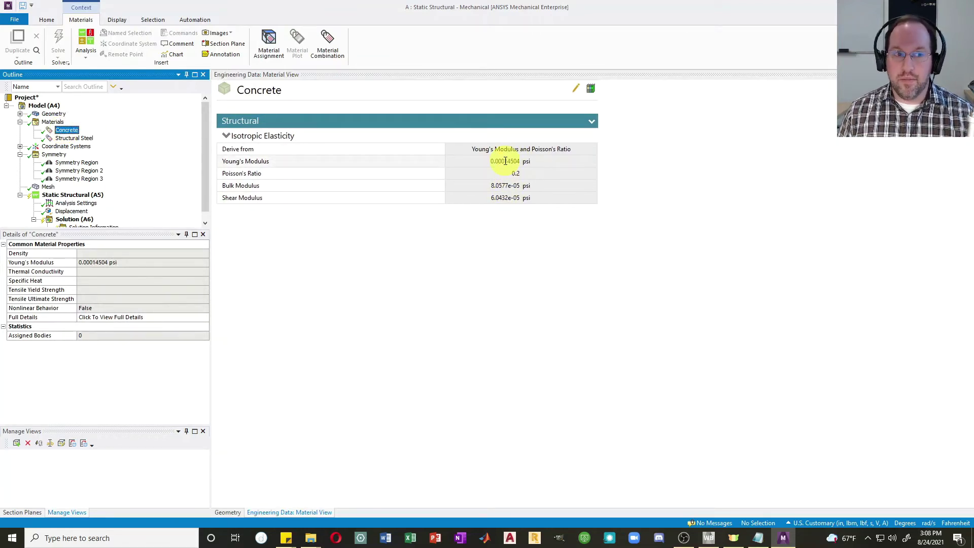
pyautogui.rightClick(64, 133)
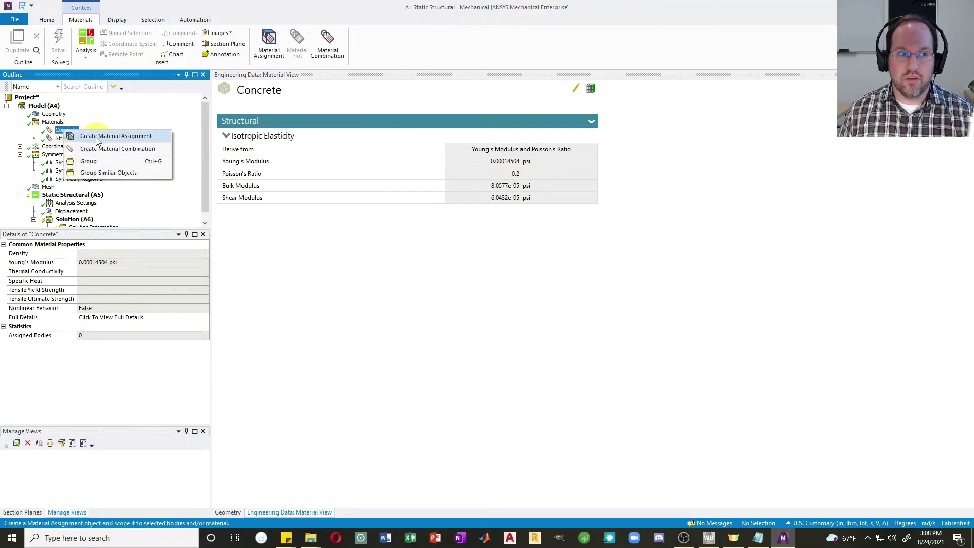
pyautogui.click(98, 137)
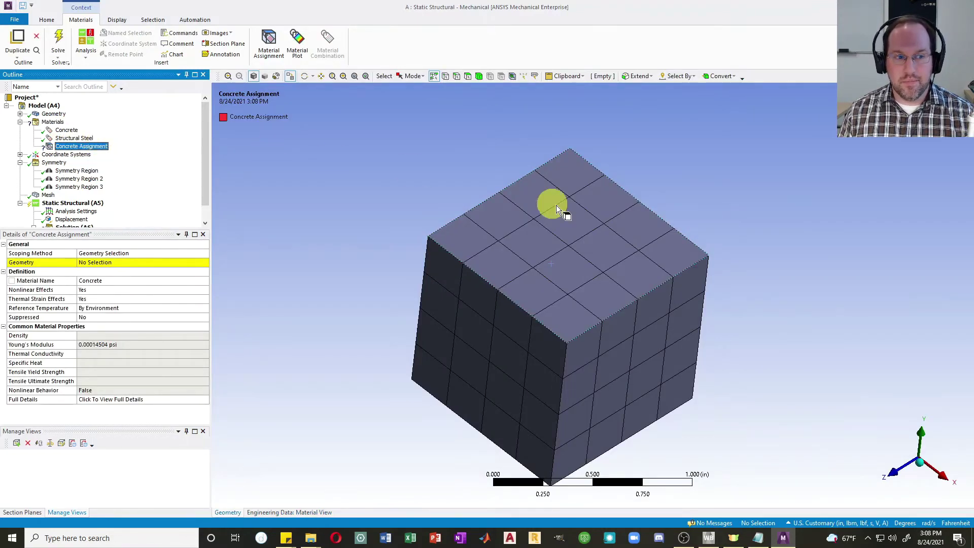
pyautogui.click(478, 76)
pyautogui.click(577, 226)
pyautogui.click(97, 262)
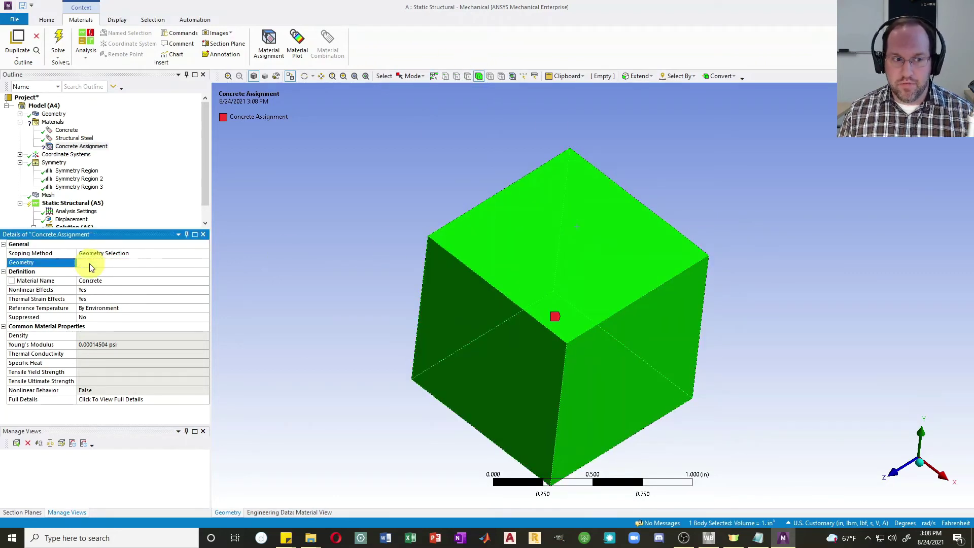
pyautogui.click(89, 263)
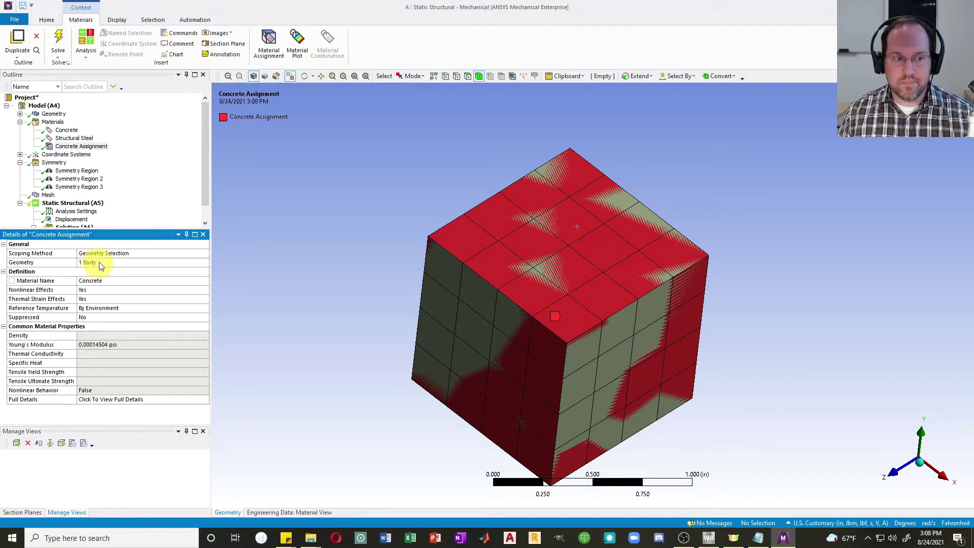
# Step: Insert a Commands object under Concrete Assignment containing the line 'conc = matid'
pyautogui.rightClick(81, 149)
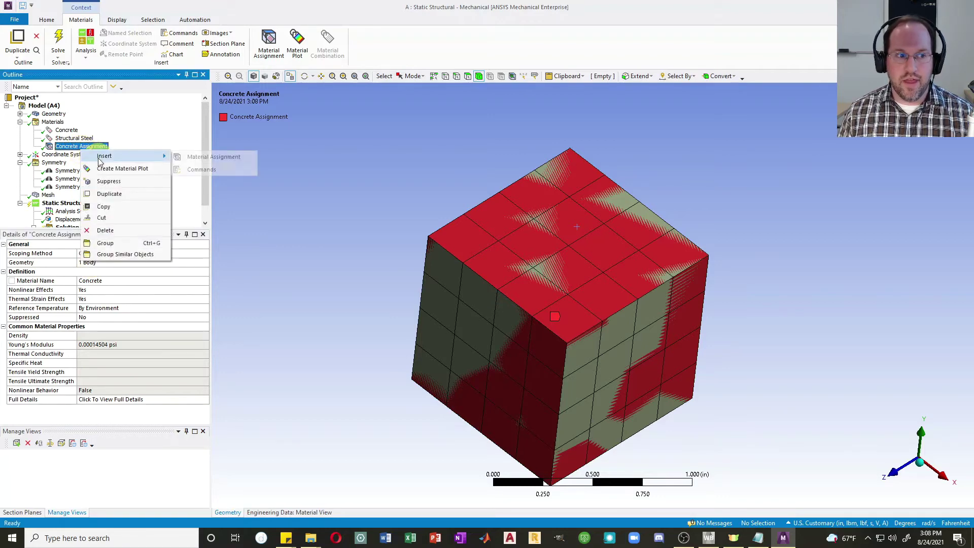
pyautogui.click(220, 169)
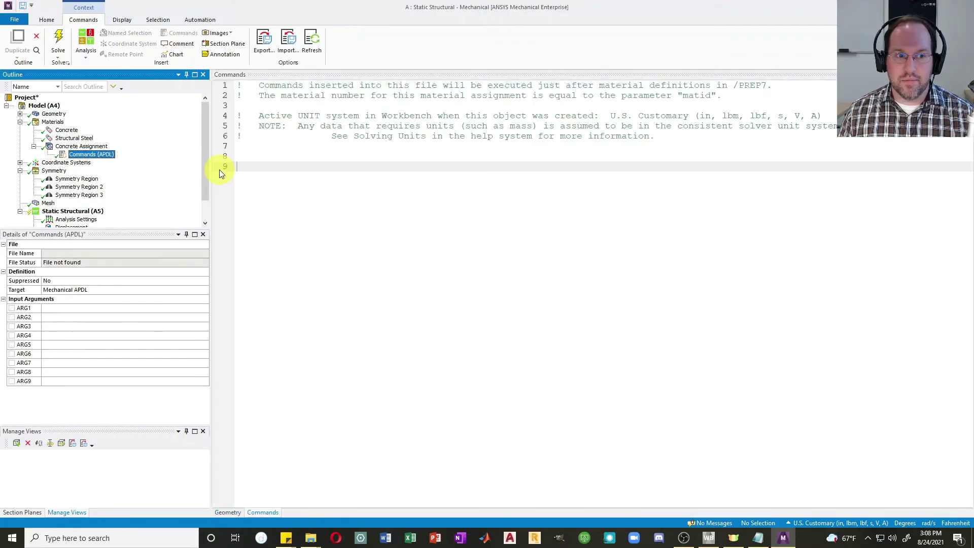
pyautogui.click(281, 166)
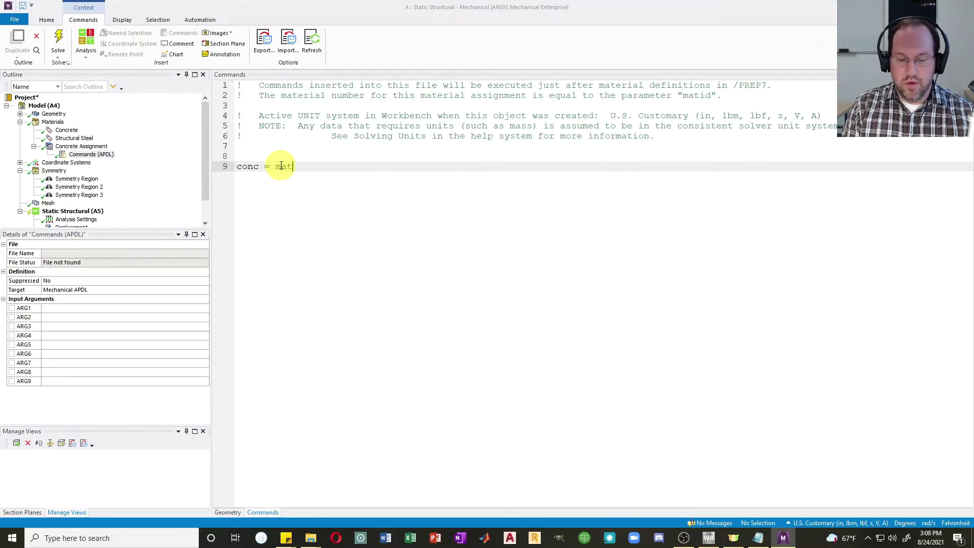
pyautogui.press('Up')
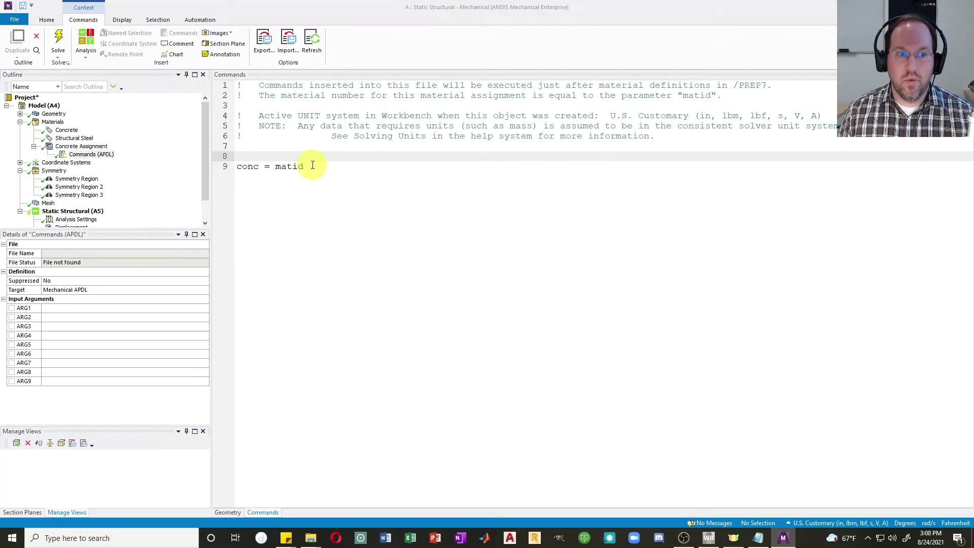
pyautogui.click(95, 155)
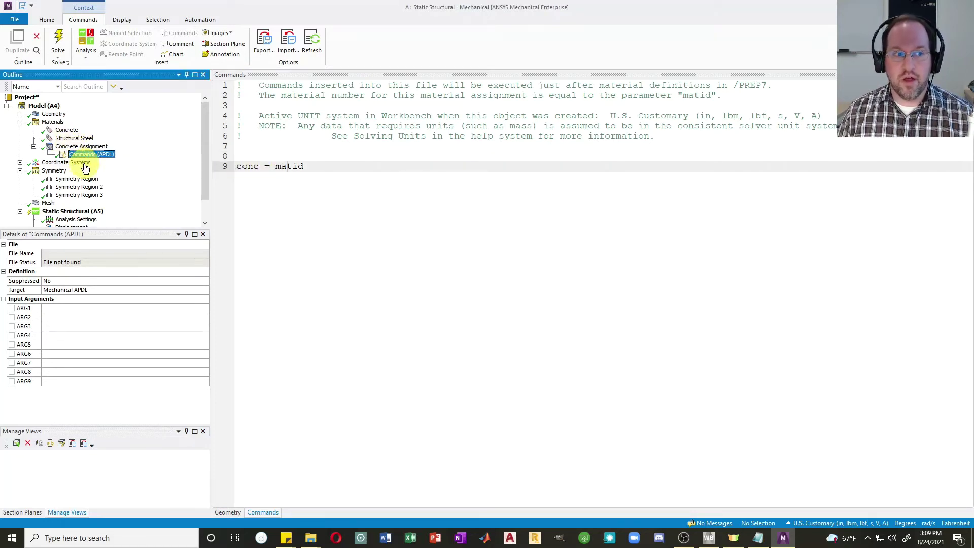
pyautogui.click(81, 146)
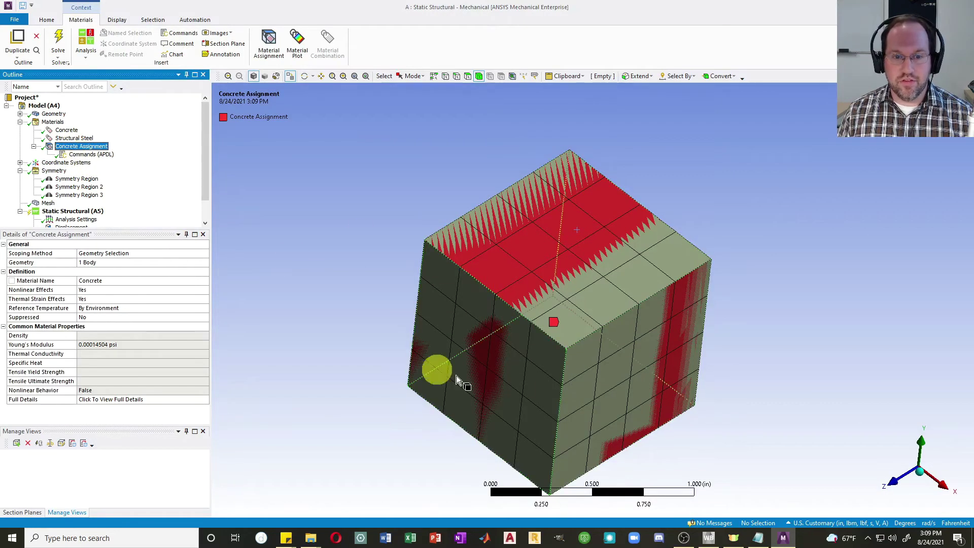
pyautogui.click(92, 154)
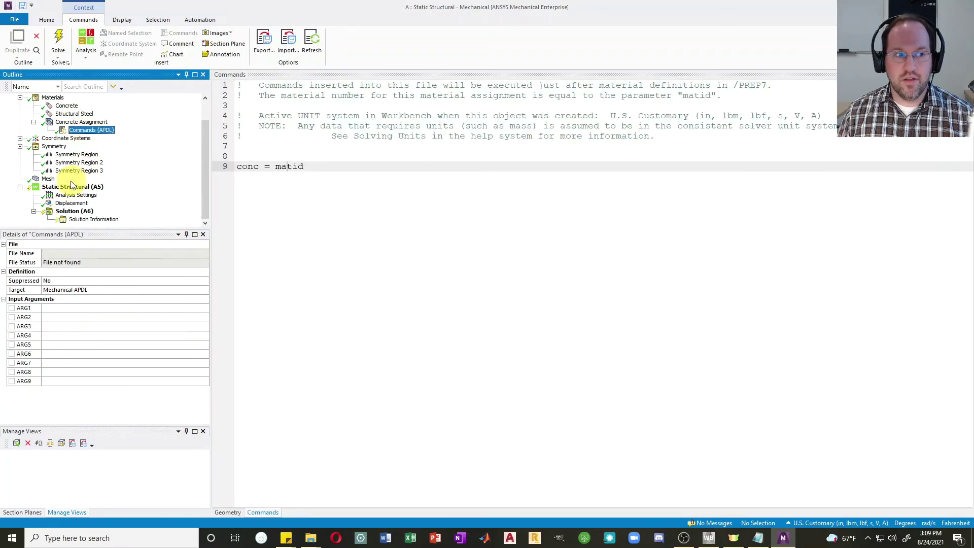
# Step: Add a Commands object to Static Structural and paste in the microplane concrete script
pyautogui.click(71, 186)
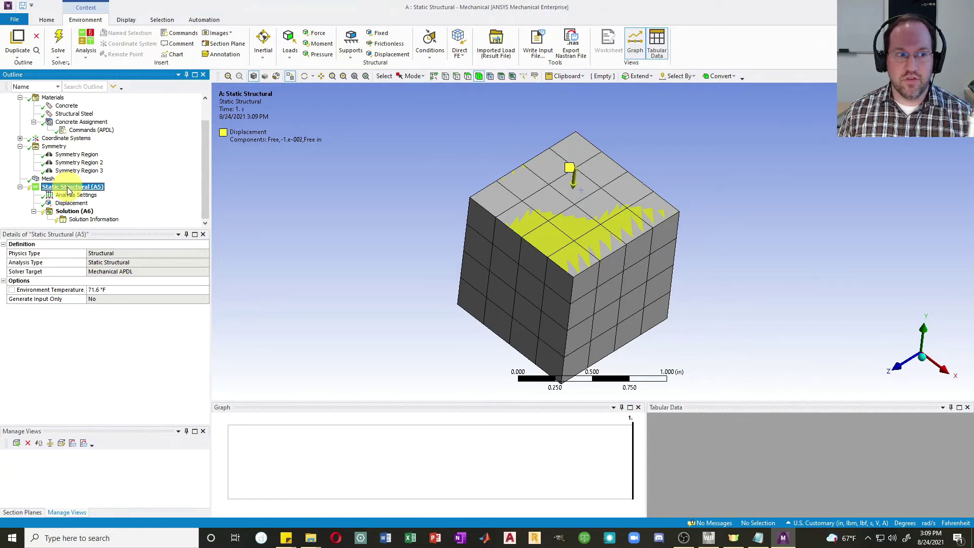
pyautogui.rightClick(69, 190)
pyautogui.moveTo(117, 193)
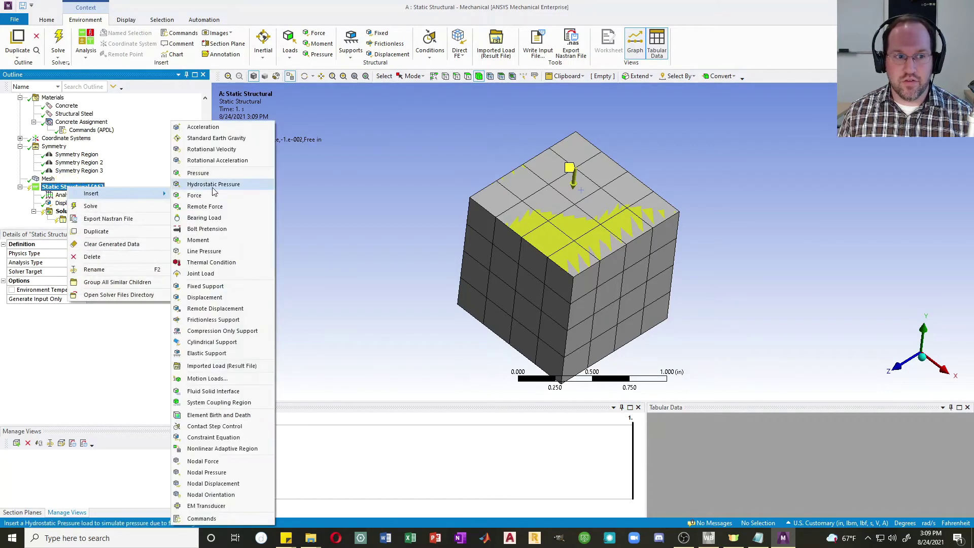
pyautogui.click(195, 519)
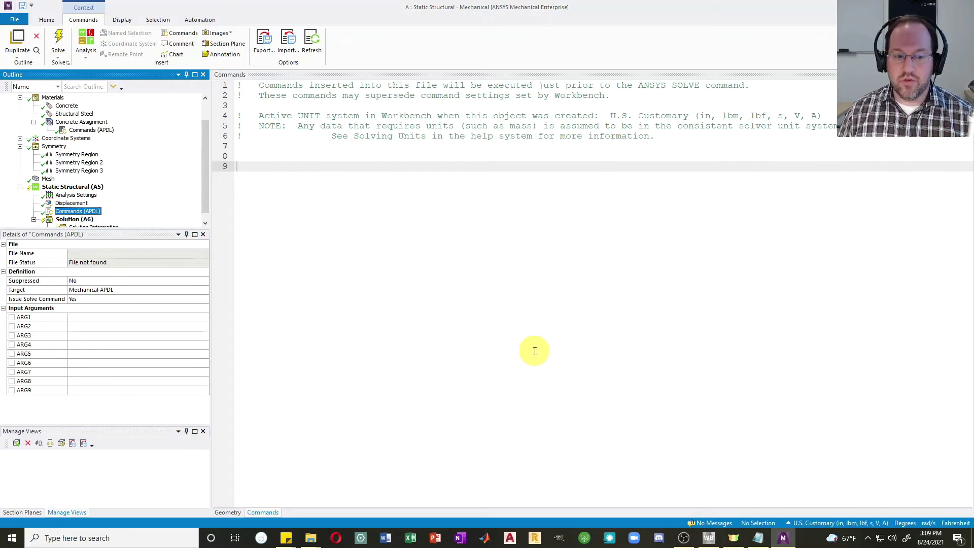
pyautogui.click(757, 537)
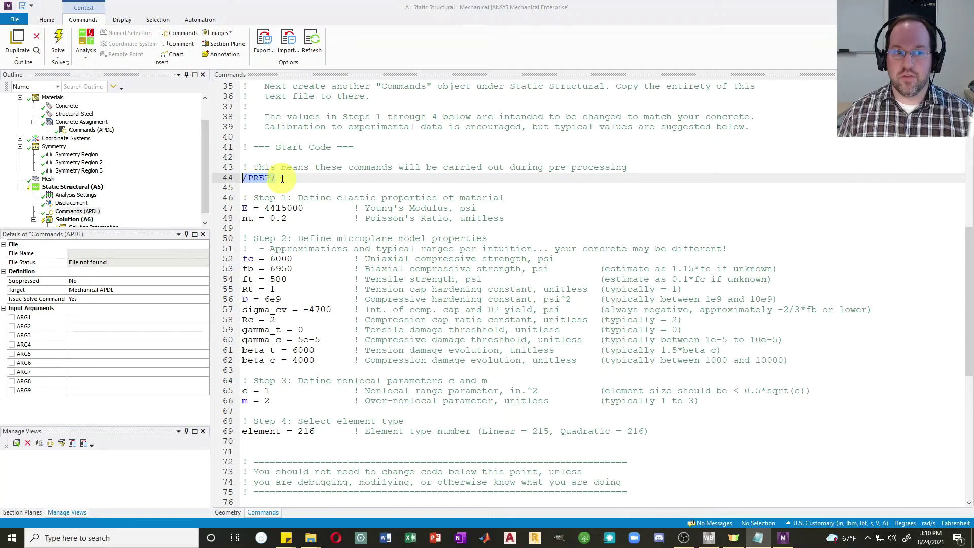
pyautogui.click(276, 178)
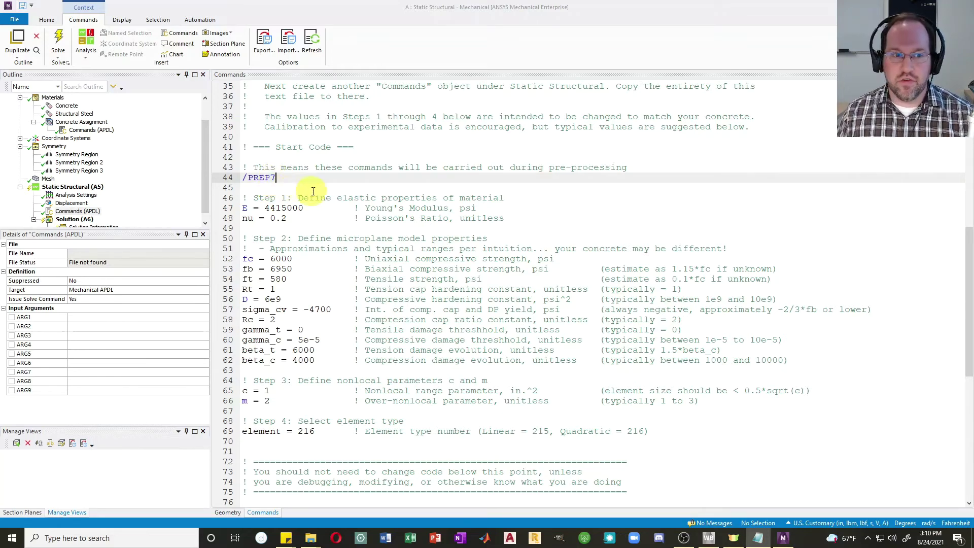
# Step: Review Young's modulus 4415000, Poisson's ratio and nonlocal c, then change element 216 to 215
pyautogui.click(292, 207)
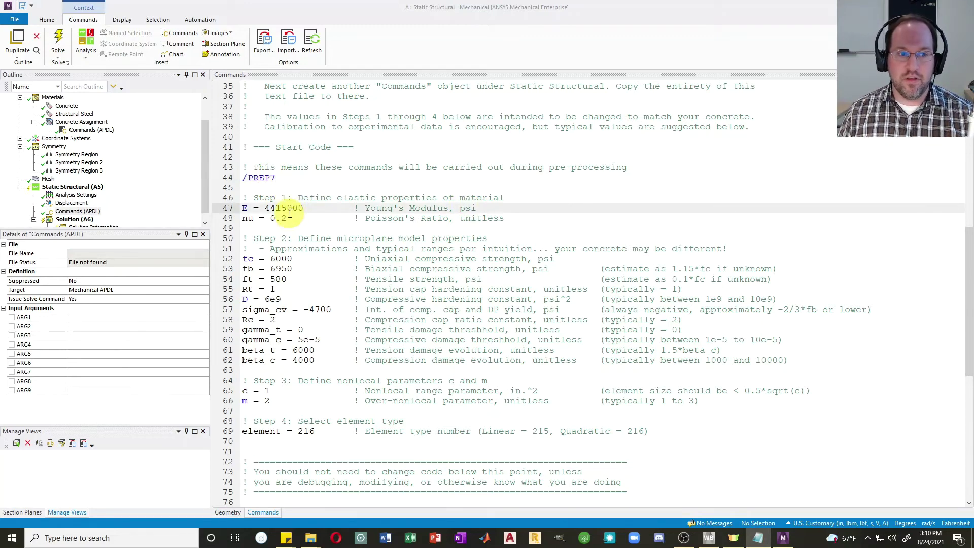
pyautogui.click(288, 218)
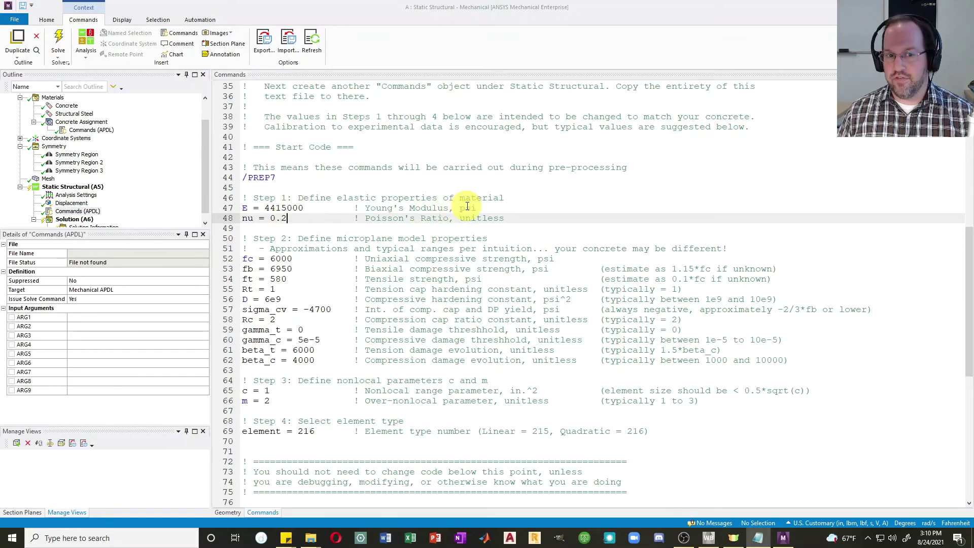
pyautogui.doubleClick(289, 207)
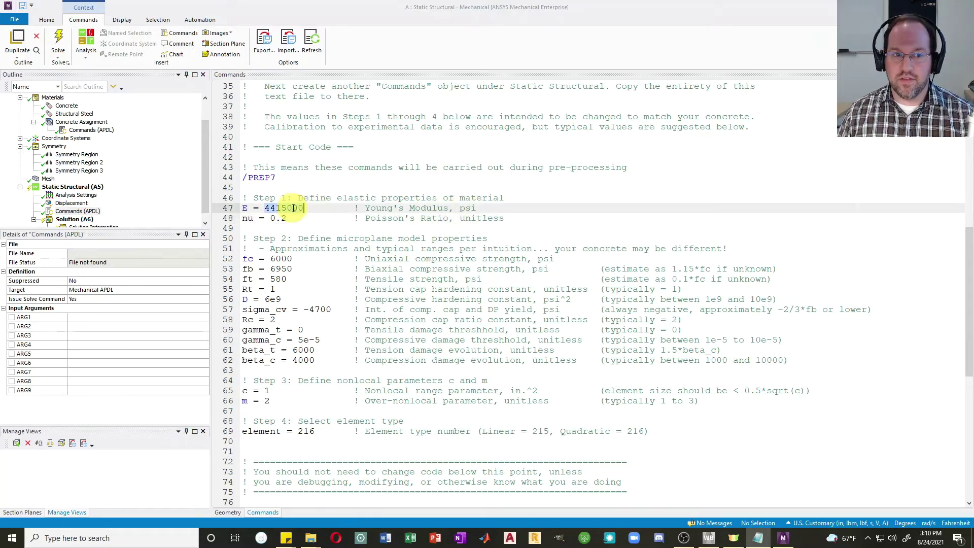
pyautogui.click(288, 218)
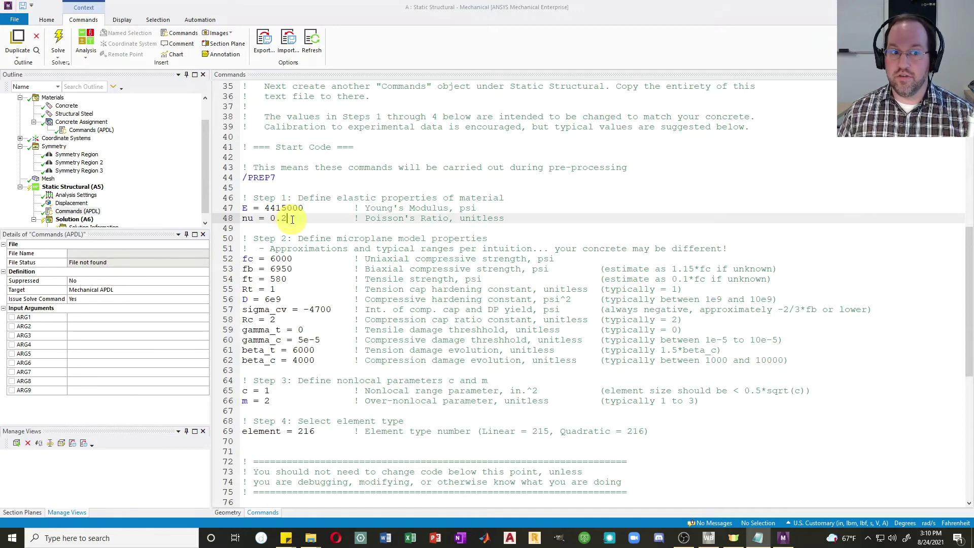
pyautogui.scroll(-1, 292, 219)
pyautogui.click(292, 189)
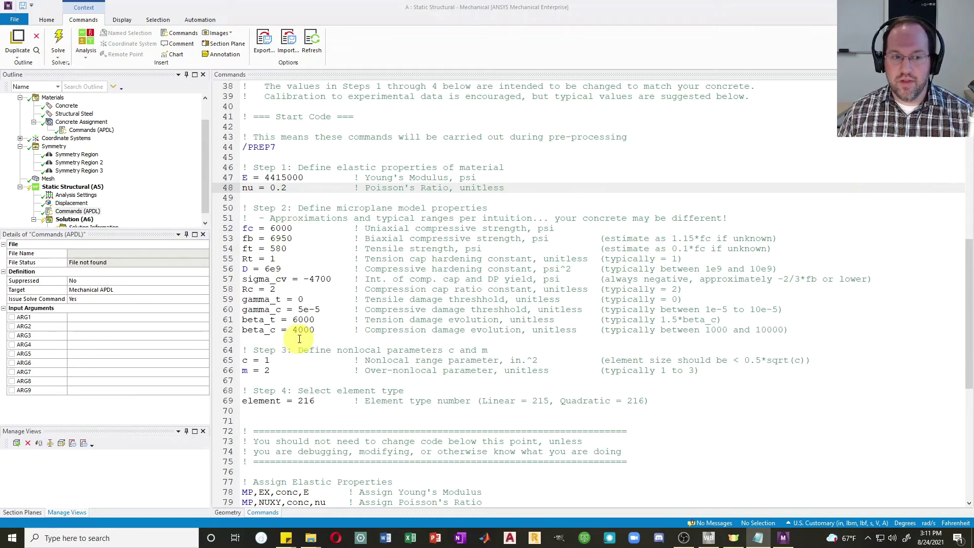
pyautogui.click(280, 359)
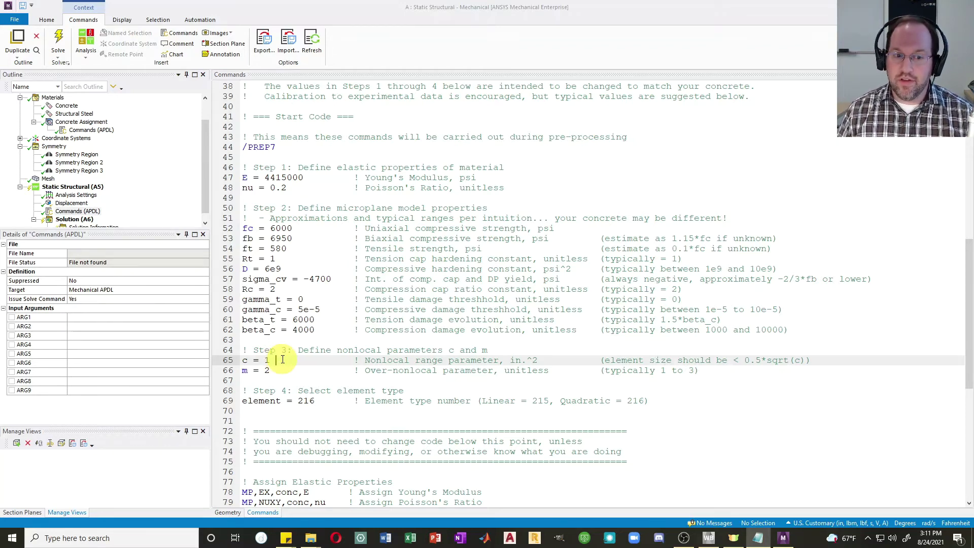
pyautogui.click(316, 400)
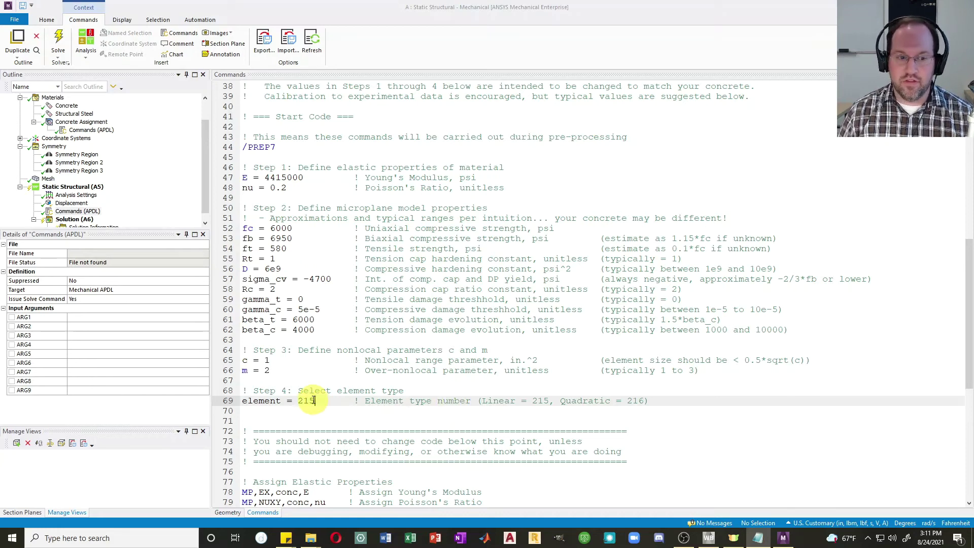
# Step: Review the script's elastic, microplane and nonlocal property assignments
pyautogui.scroll(-1, 317, 401)
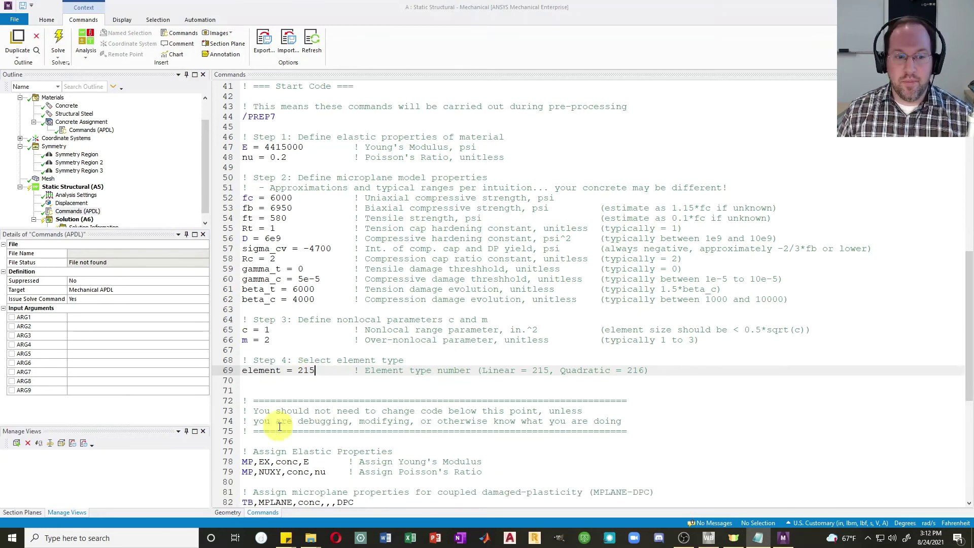
pyautogui.scroll(-1, 364, 410)
pyautogui.scroll(-4, 364, 411)
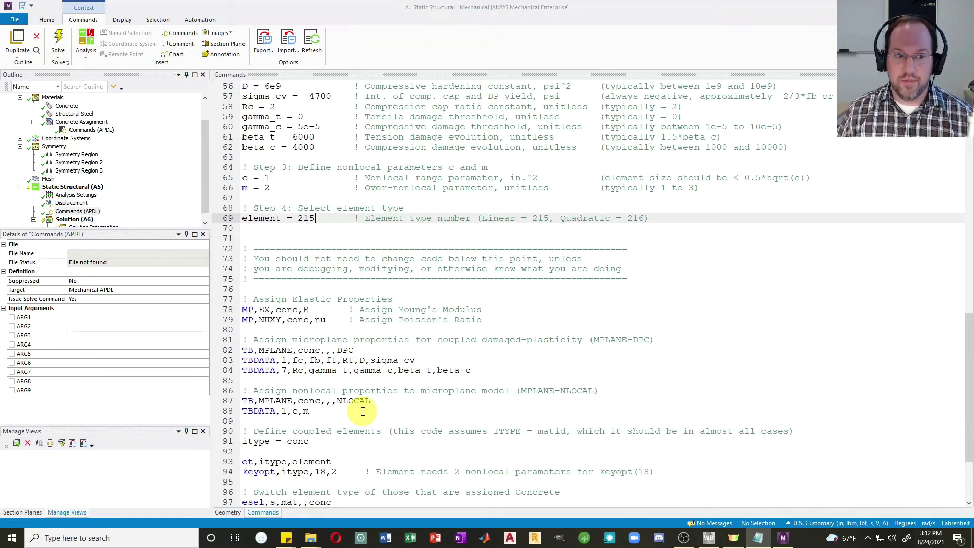
pyautogui.scroll(-3, 363, 412)
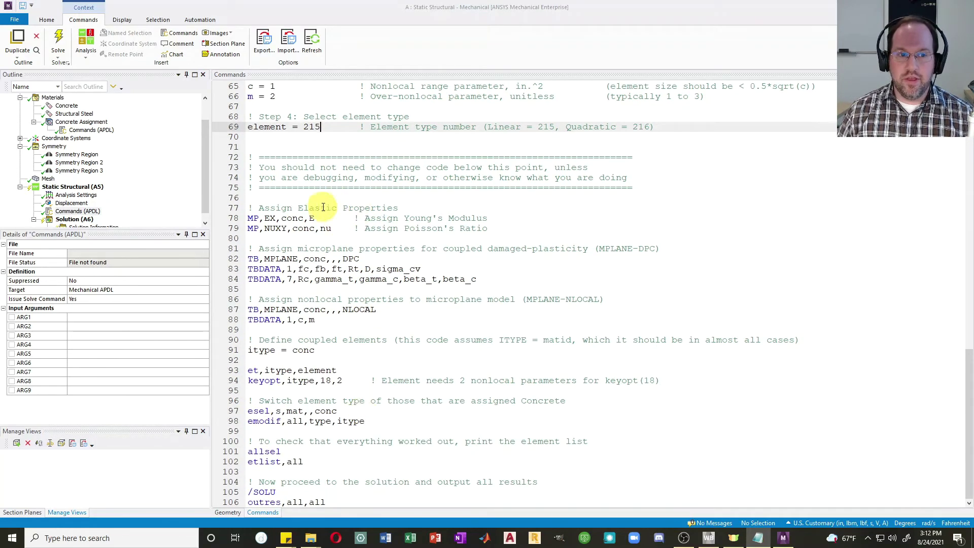
pyautogui.click(370, 208)
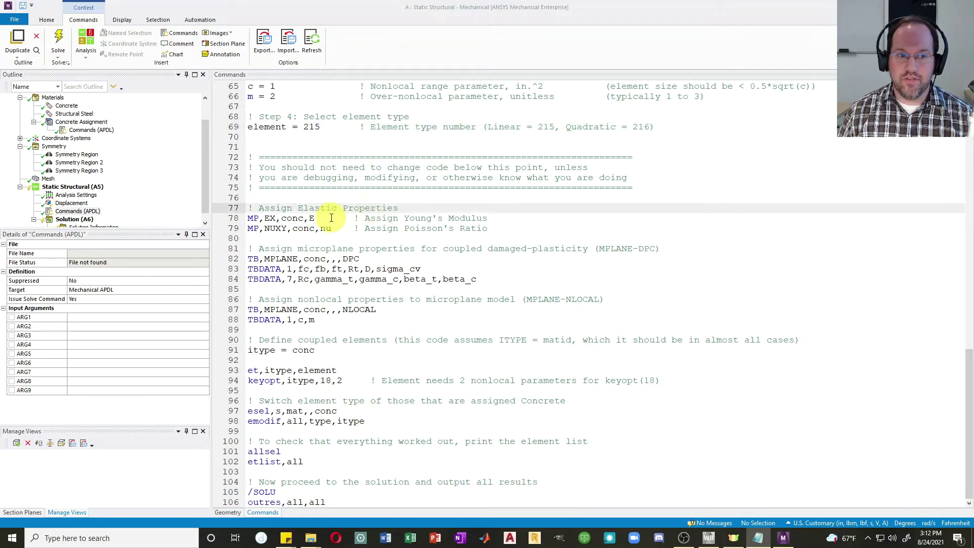
pyautogui.click(332, 249)
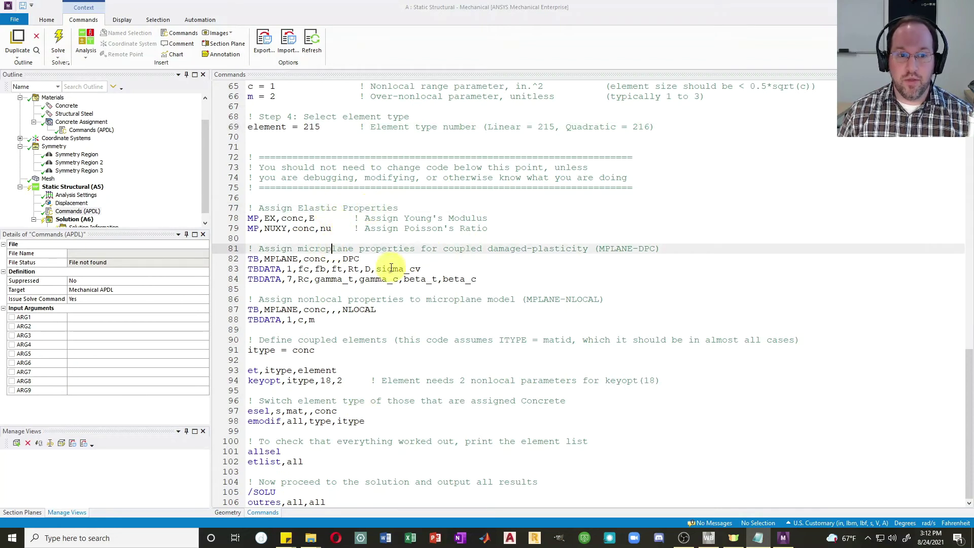
pyautogui.click(338, 300)
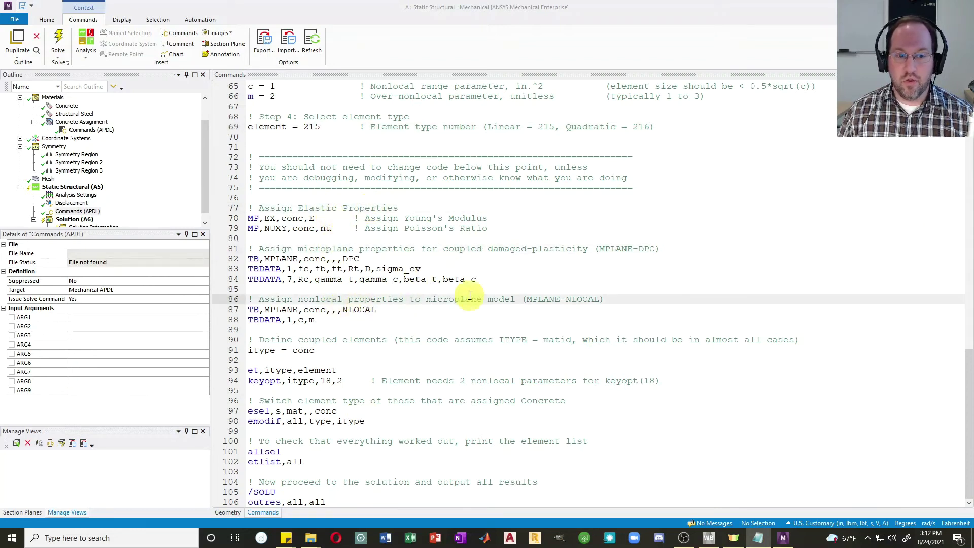
# Step: Highlight every occurrence of conc in the script, including line 78
pyautogui.click(318, 350)
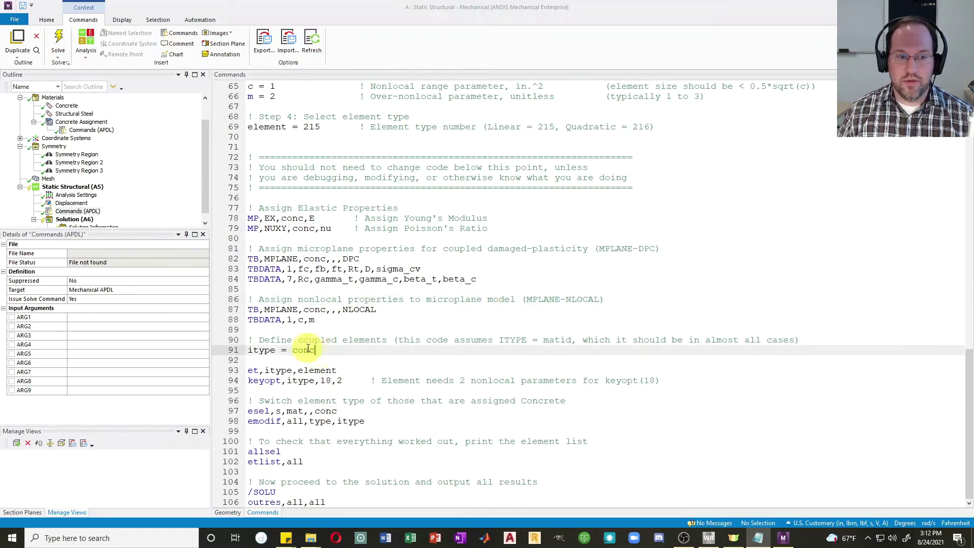
pyautogui.doubleClick(306, 349)
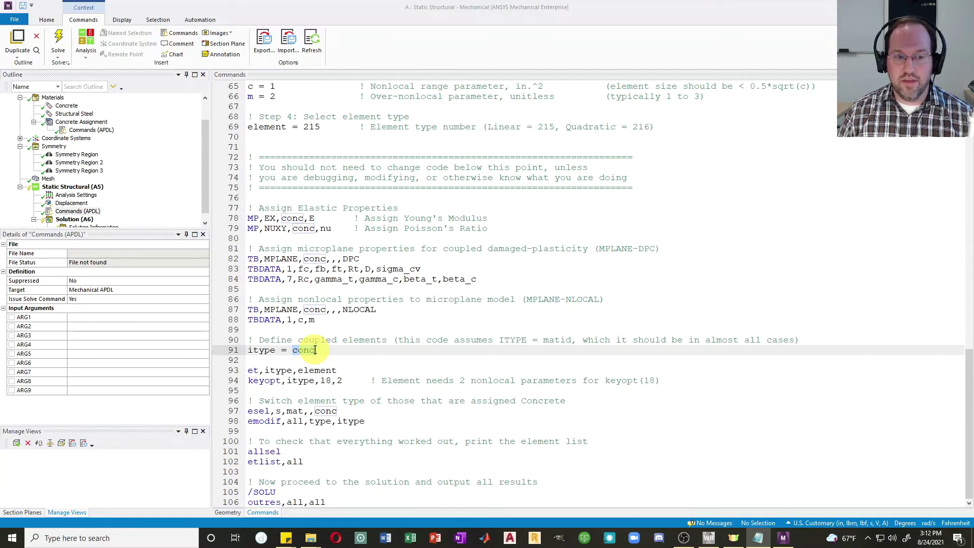
pyautogui.click(291, 218)
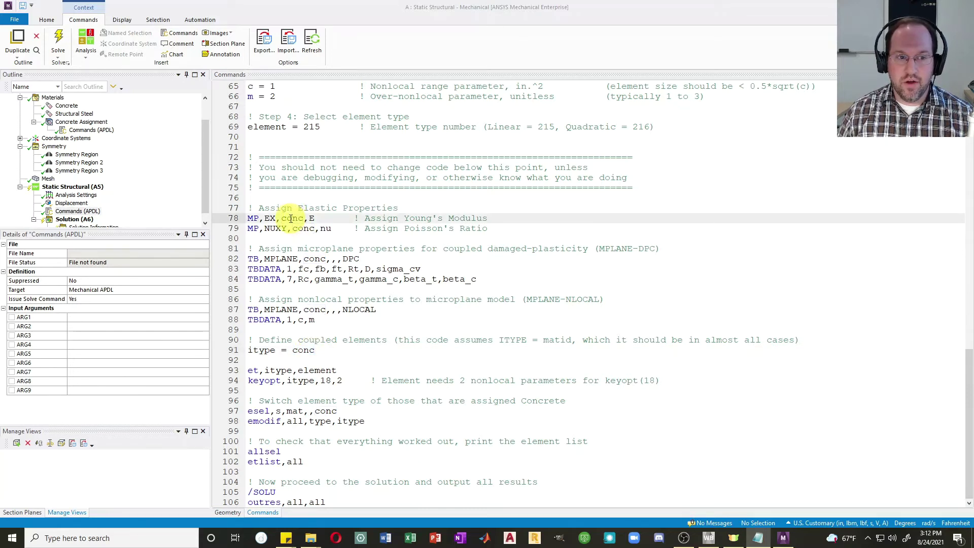
pyautogui.doubleClick(291, 218)
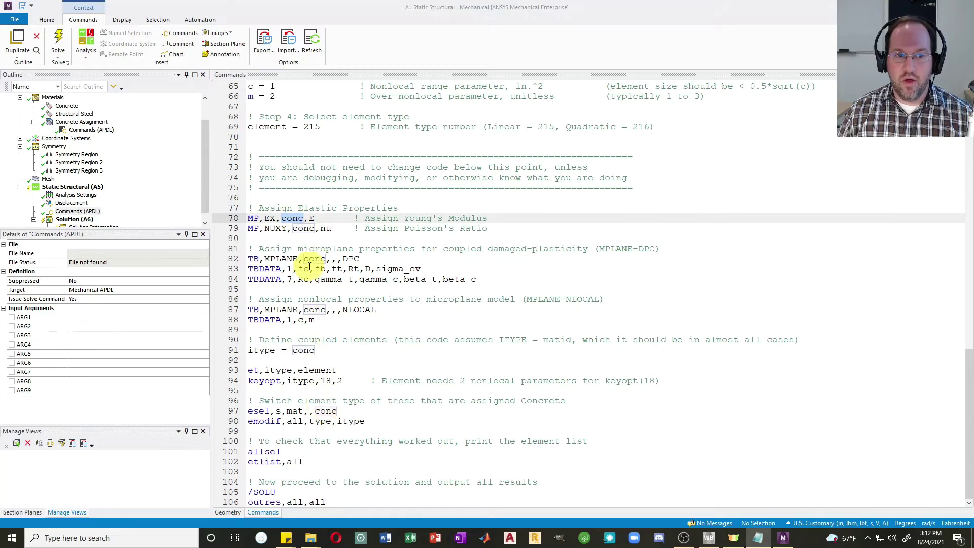
# Step: Confirm 'conc = matid' in the Concrete Assignment commands, then return to script line 78
pyautogui.click(88, 131)
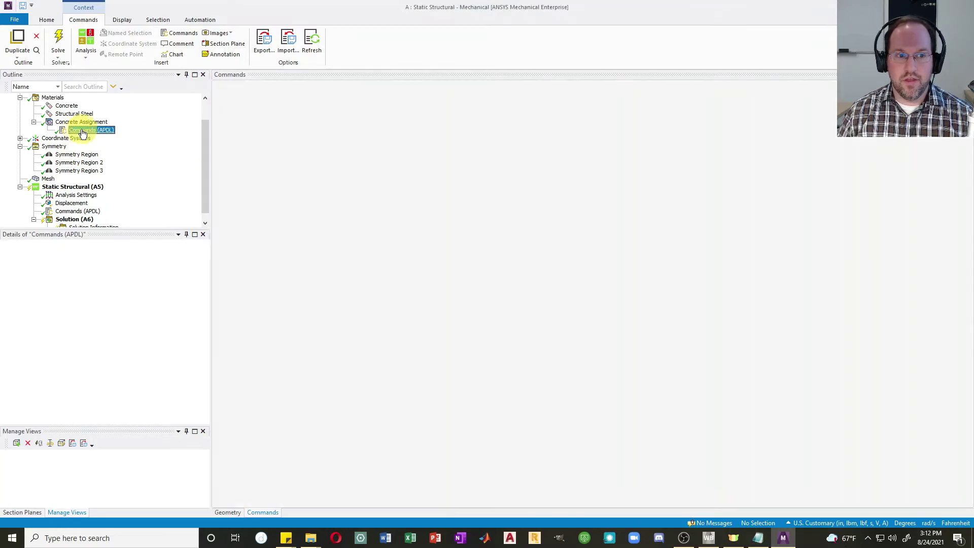
pyautogui.click(258, 167)
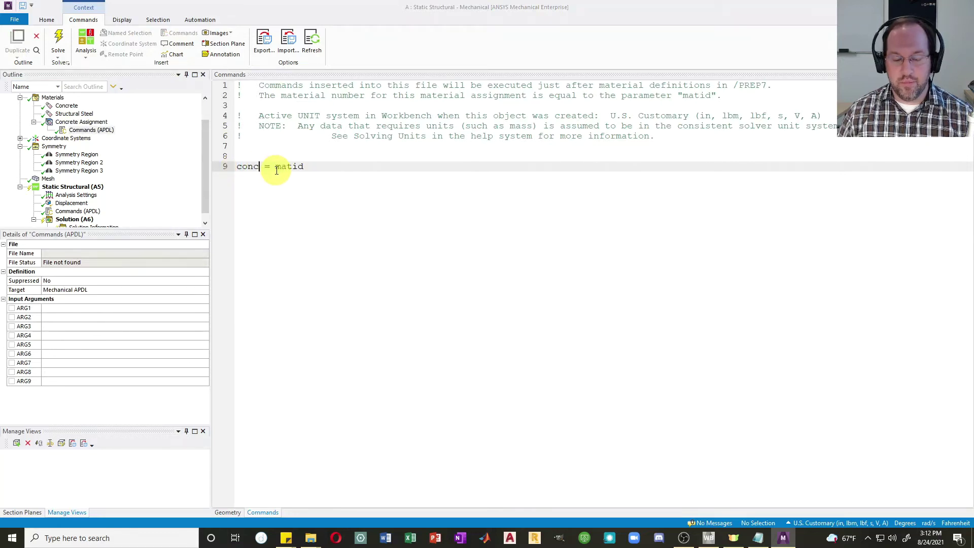
pyautogui.click(81, 213)
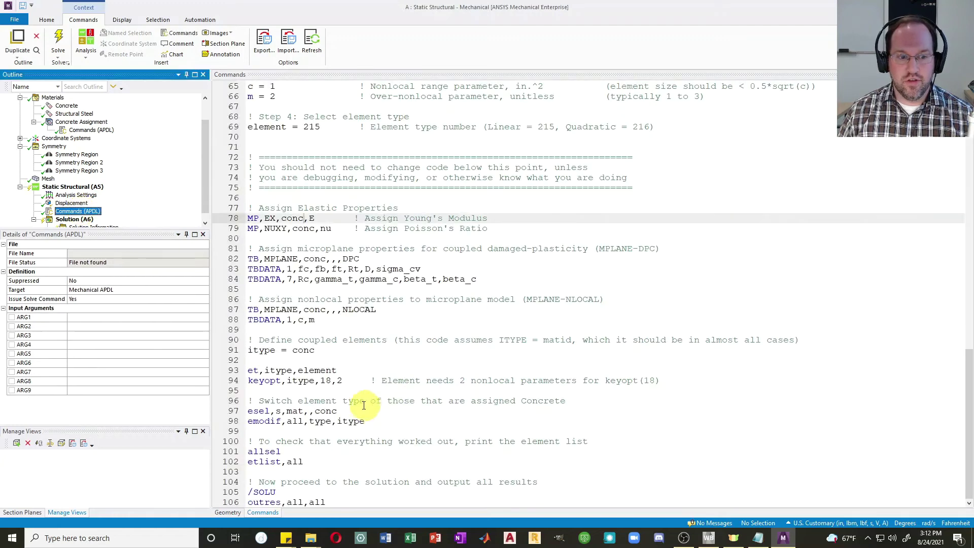
pyautogui.click(286, 219)
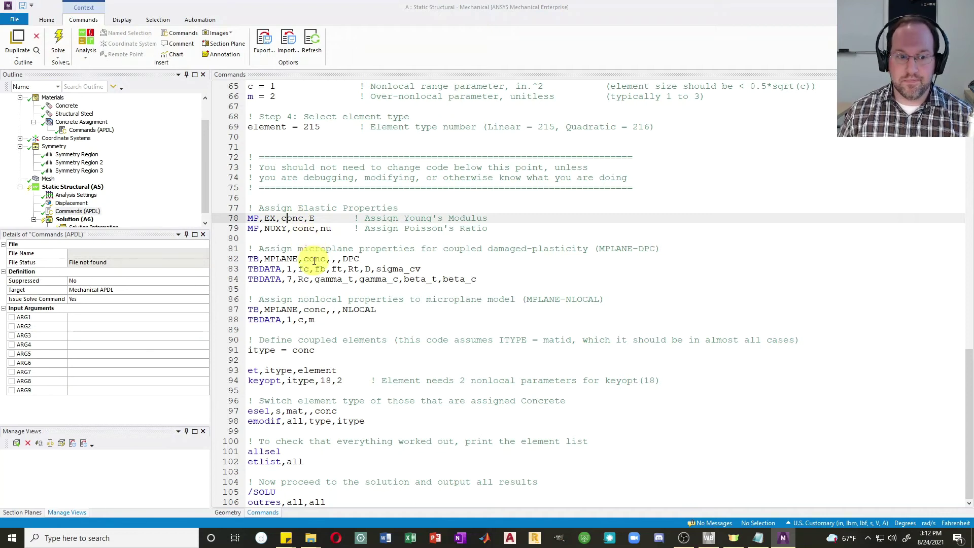
pyautogui.press('Down')
pyautogui.press('Down')
pyautogui.press('Down')
pyautogui.press('Down')
pyautogui.press('Down')
pyautogui.press('Down')
pyautogui.press('Down')
pyautogui.press('Down')
pyautogui.press('Down')
pyautogui.press('Down')
pyautogui.press('Down')
pyautogui.press('Down')
pyautogui.press('Down')
pyautogui.press('Down')
pyautogui.press('Down')
pyautogui.press('End')
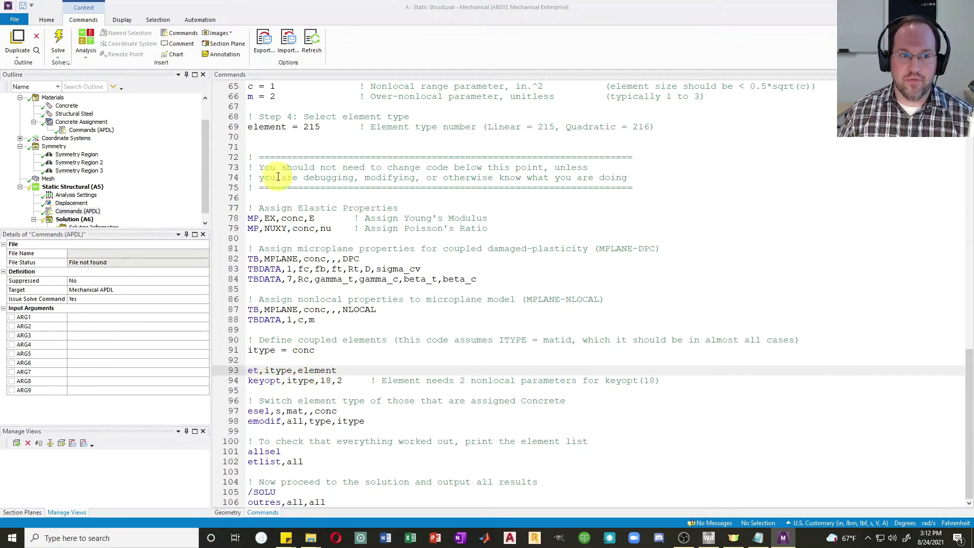
# Step: Review element type 215 on line 69 and the esel, /SOLU and outres,all,all lines 97–106
pyautogui.click(321, 127)
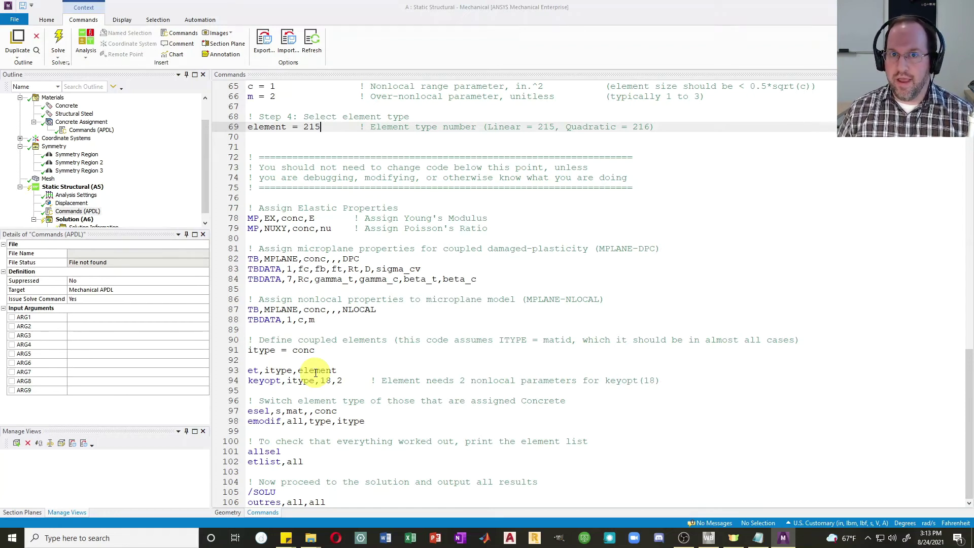
pyautogui.click(305, 412)
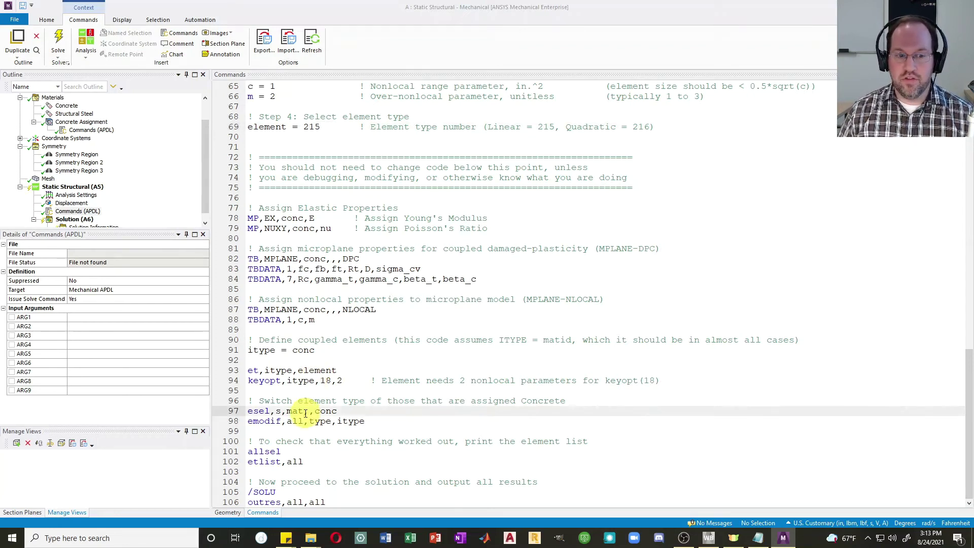
pyautogui.click(325, 453)
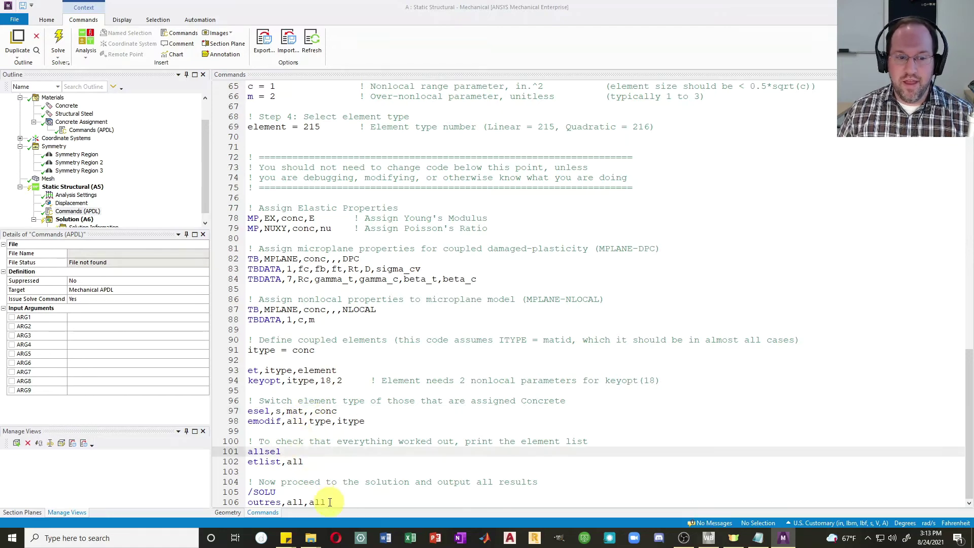
pyautogui.moveTo(327, 502); pyautogui.dragTo(250, 441)
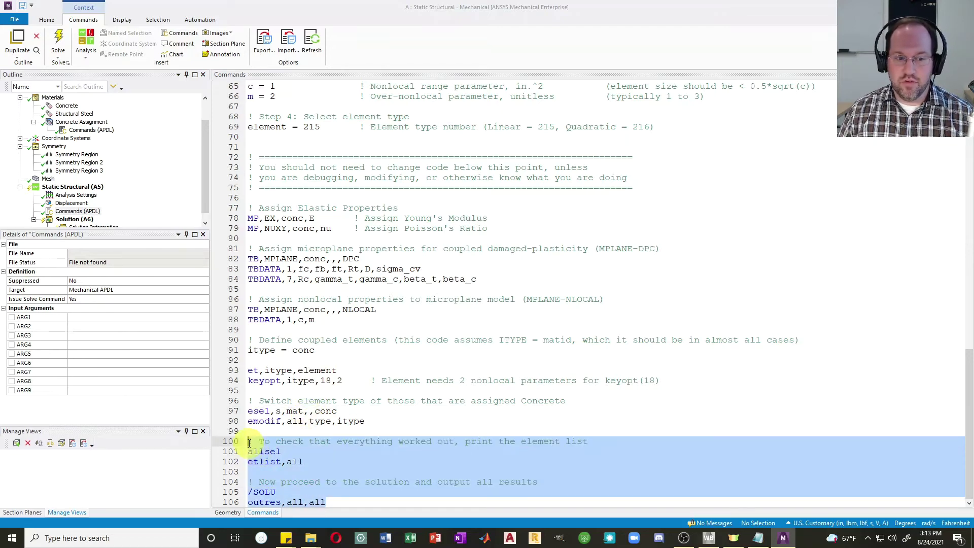
pyautogui.click(349, 442)
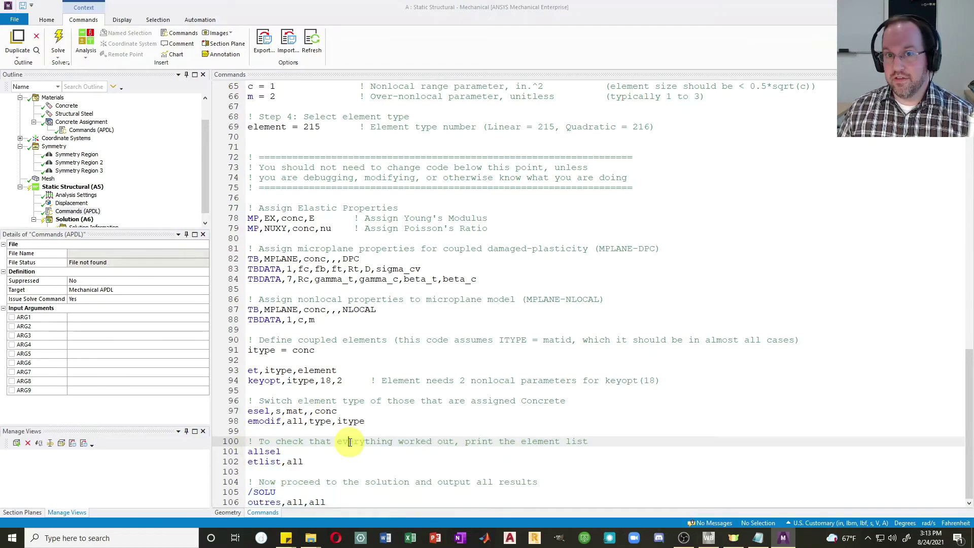
# Step: Solve the beam analysis
pyautogui.click(59, 40)
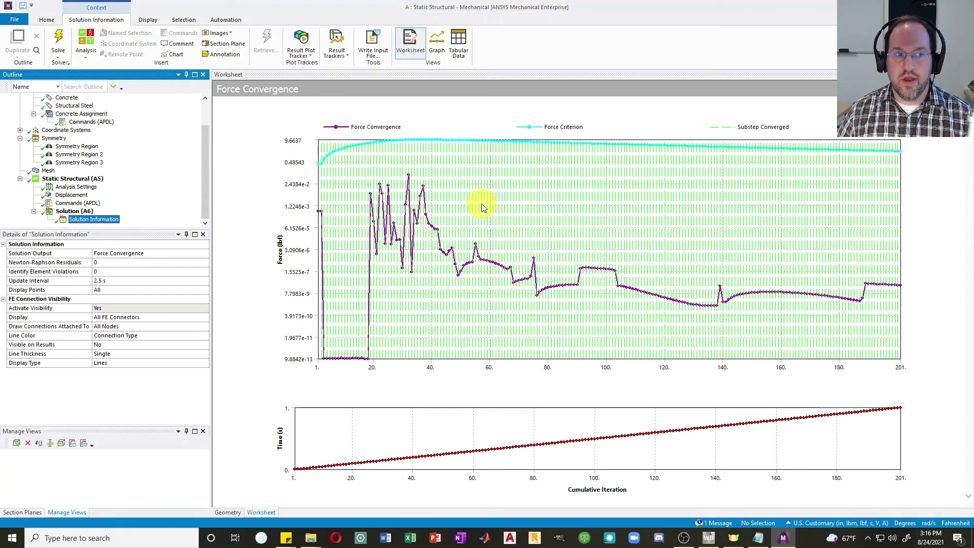
# Step: Scope a Stress Probe under Solution (A6) to the cube's top face with Normal - Y Axis result
pyautogui.click(76, 212)
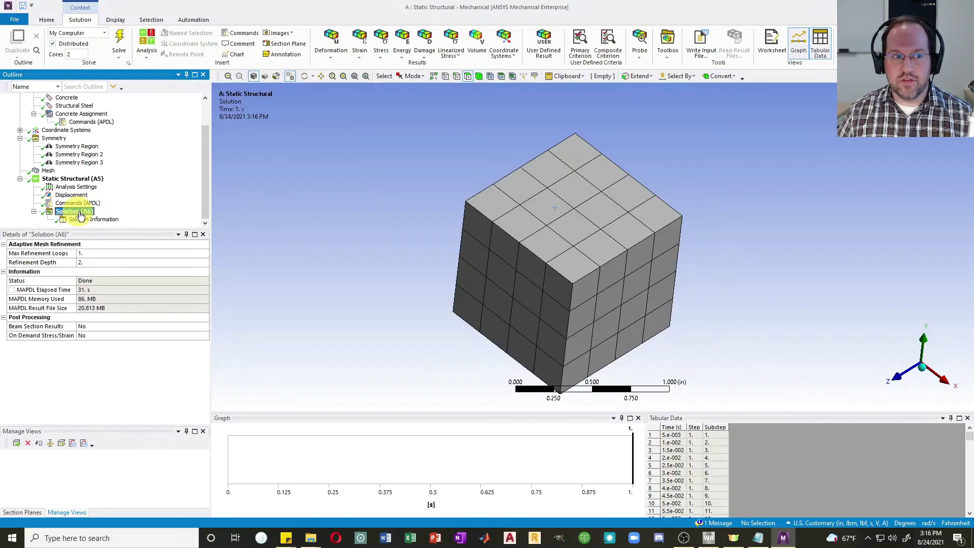
pyautogui.click(638, 56)
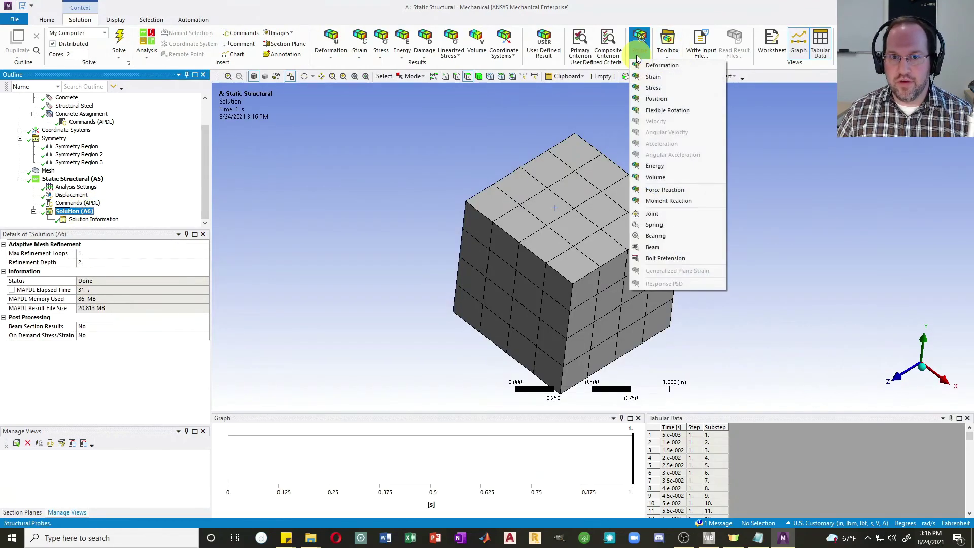
pyautogui.click(654, 90)
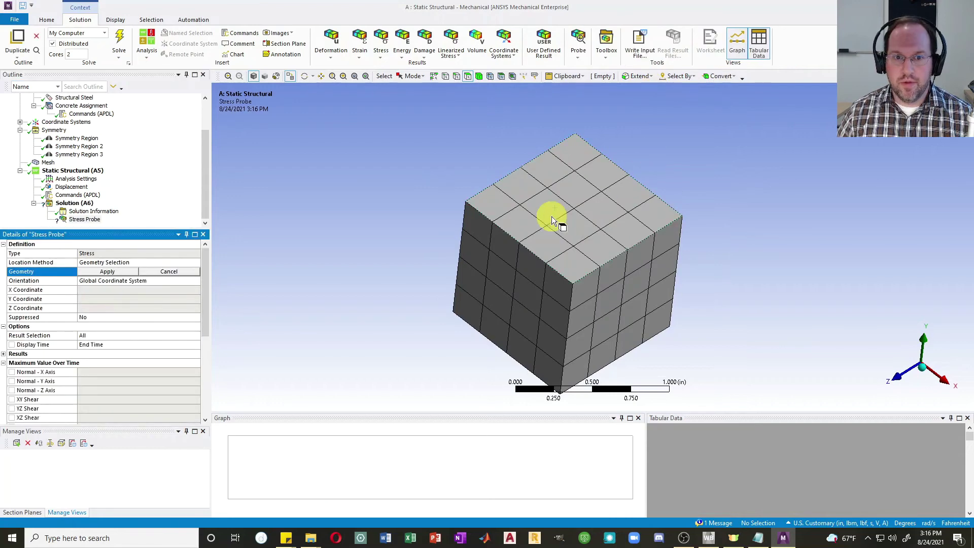
pyautogui.click(552, 216)
pyautogui.click(107, 271)
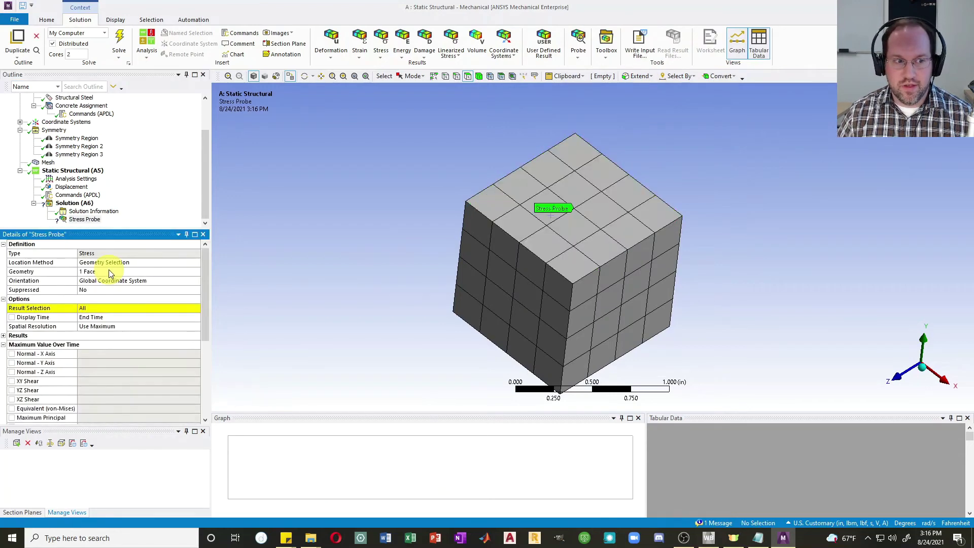
pyautogui.click(121, 308)
pyautogui.click(195, 307)
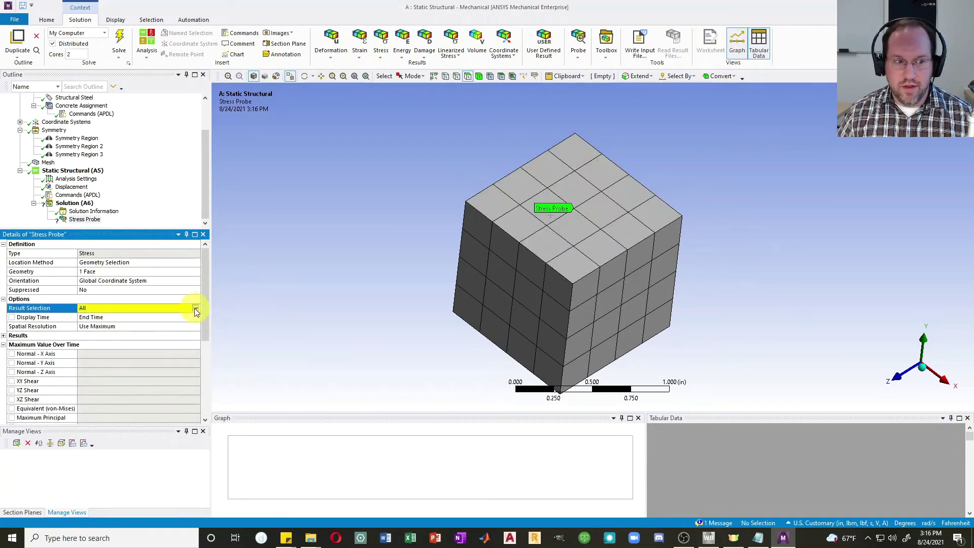
pyautogui.click(105, 343)
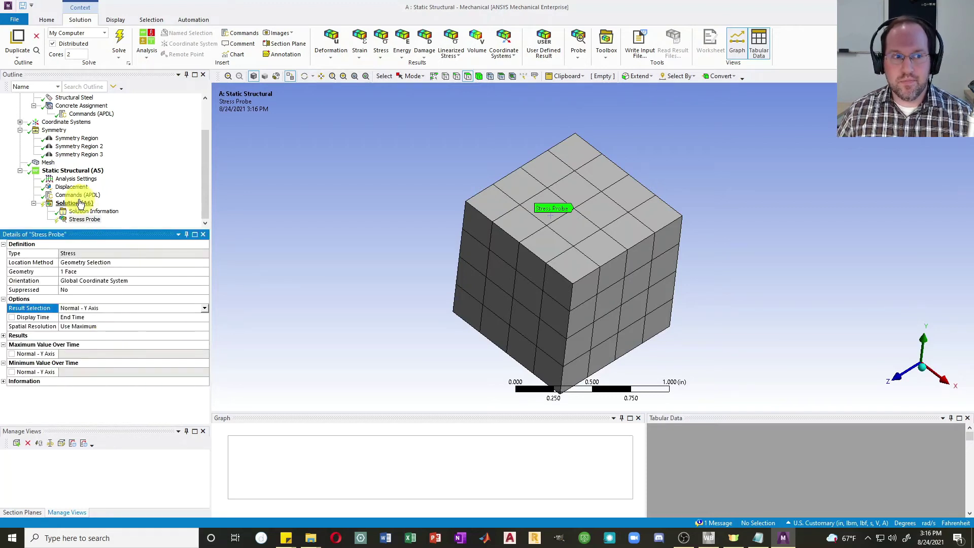
# Step: Add a Y Axis Deformation Probe on the top face, solve it, and enlarge the Graph panel
pyautogui.click(582, 58)
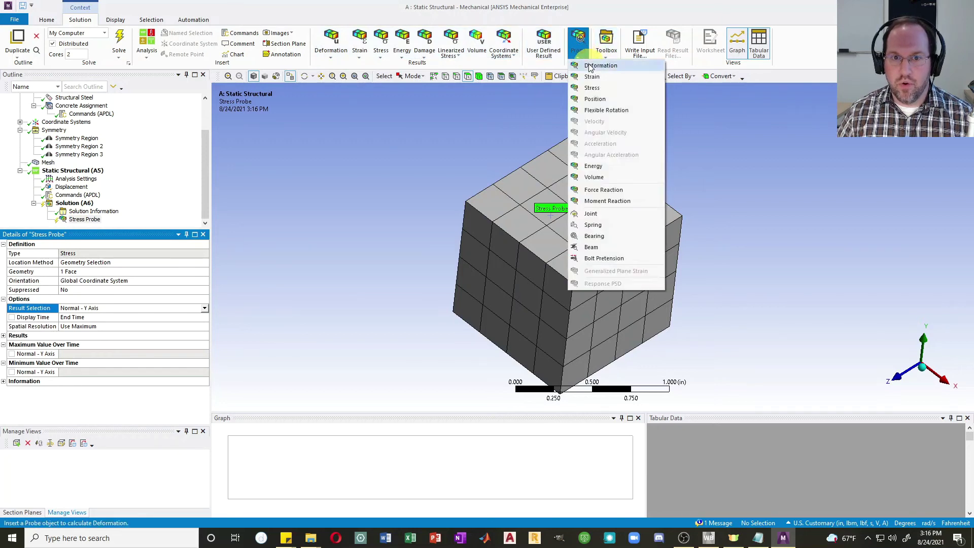
pyautogui.click(601, 66)
pyautogui.click(561, 223)
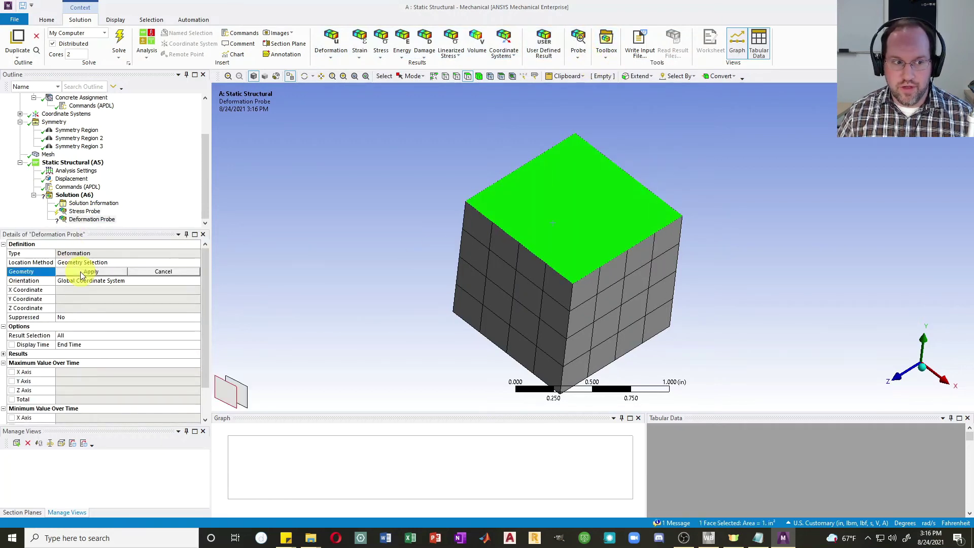
pyautogui.click(60, 271)
pyautogui.click(191, 308)
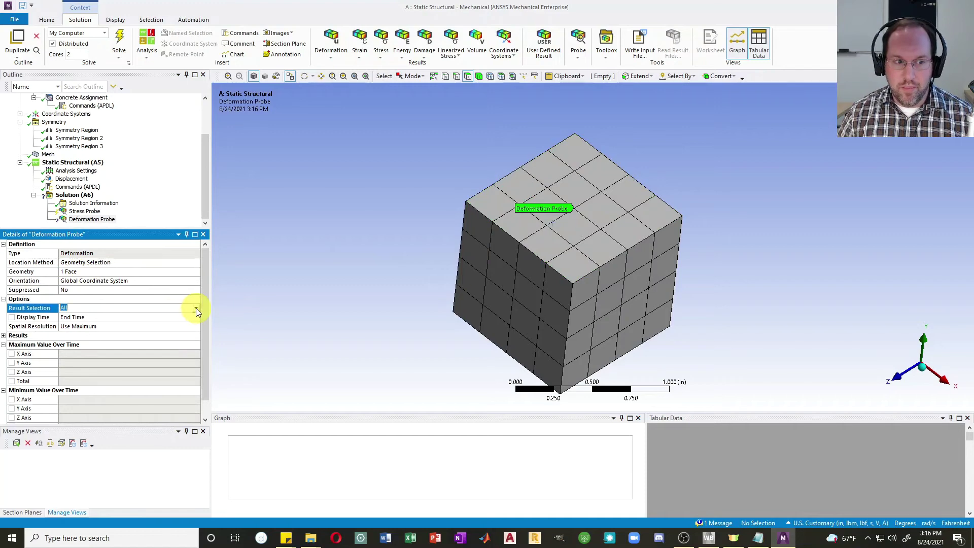
pyautogui.click(197, 312)
pyautogui.click(68, 331)
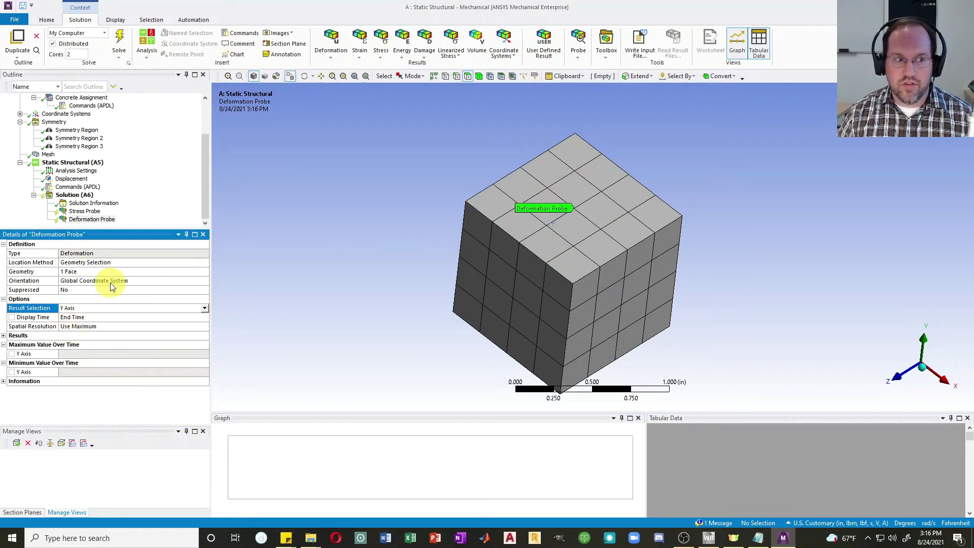
pyautogui.click(124, 37)
pyautogui.moveTo(658, 412); pyautogui.dragTo(655, 195)
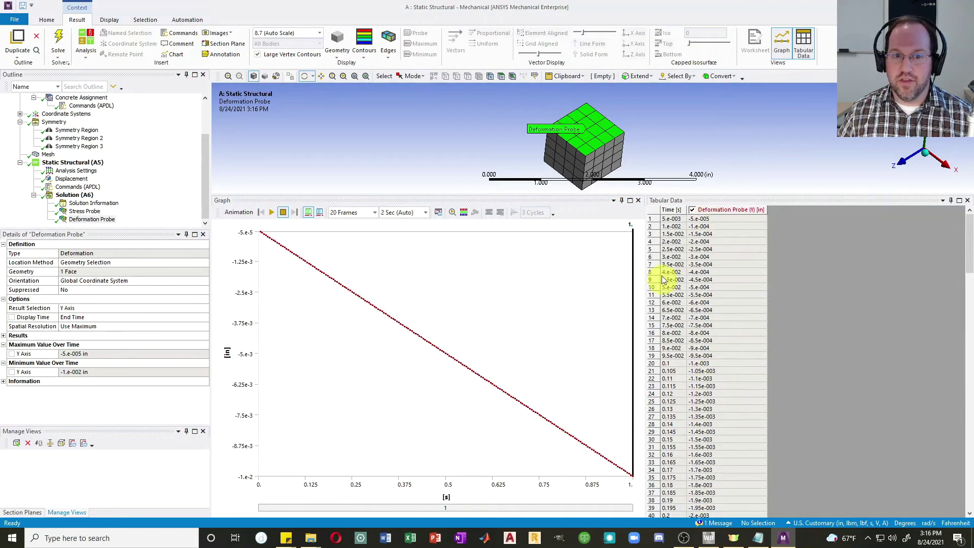
# Step: Select the Stress Probe, then the Deformation Probe, to show its Y displacement graph and table
pyautogui.click(86, 213)
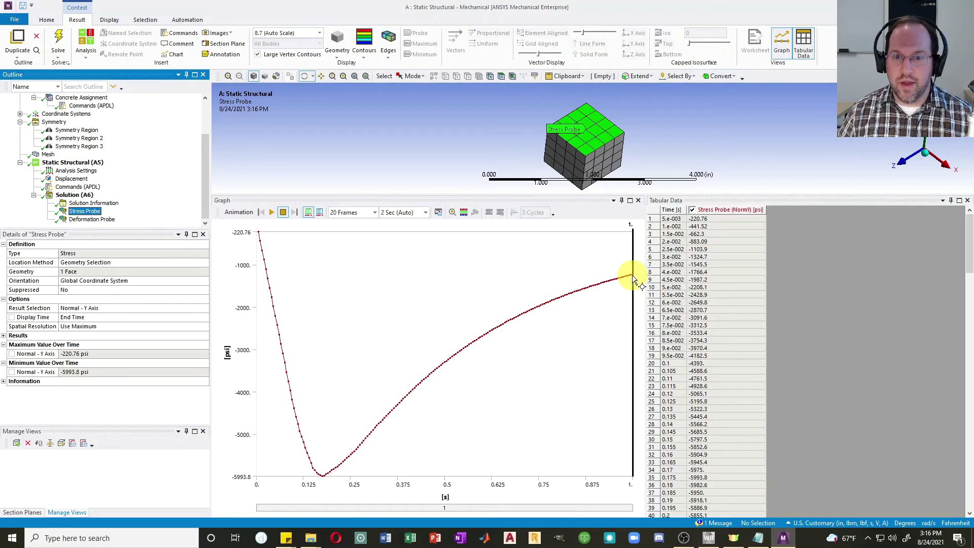
pyautogui.press('Down')
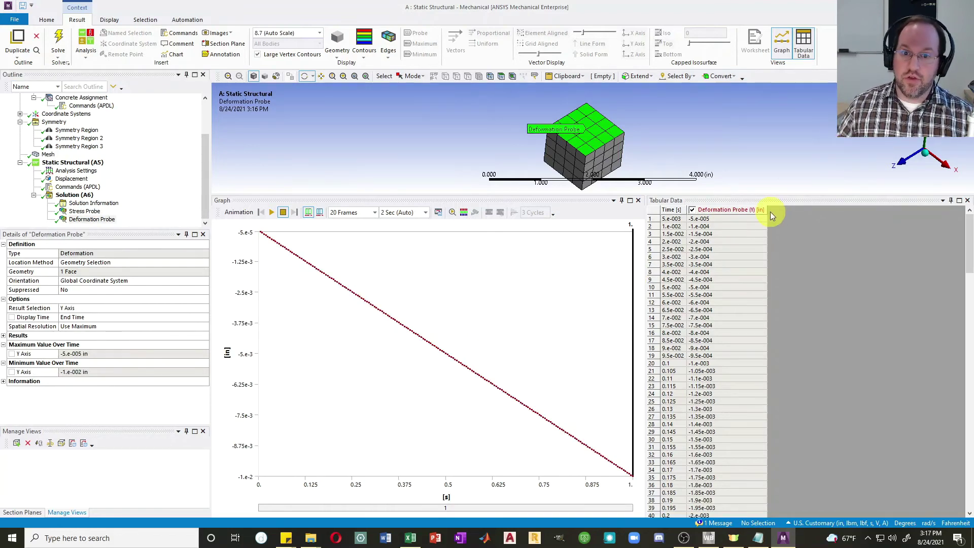
# Step: Paste the deformation probe's Y values into Excel starting at C3
pyautogui.click(730, 212)
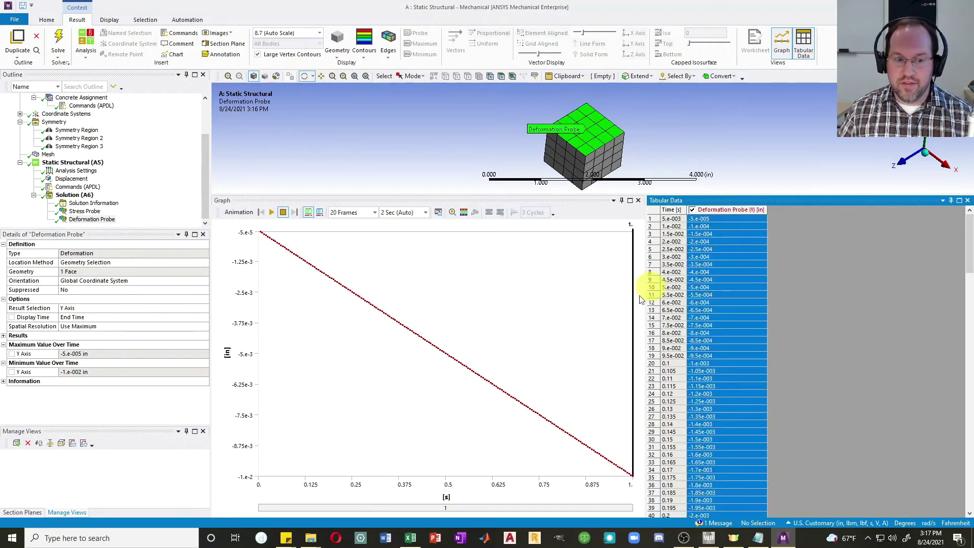
pyautogui.click(410, 536)
pyautogui.click(302, 183)
pyautogui.hotkey('ctrl', 'v')
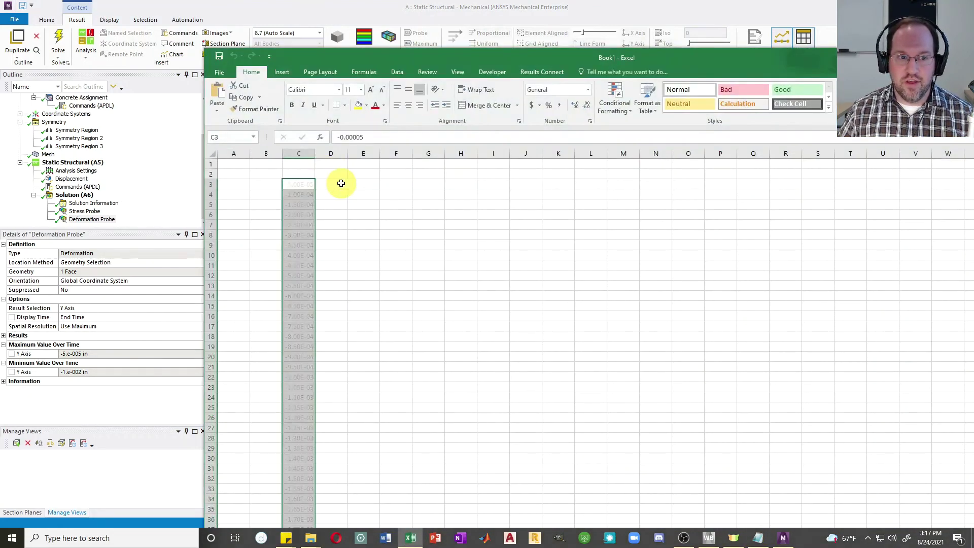
# Step: Paste the stress probe's Normal Y values at D3 and select C3 down to D200
pyautogui.hotkey('alt', 'Tab')
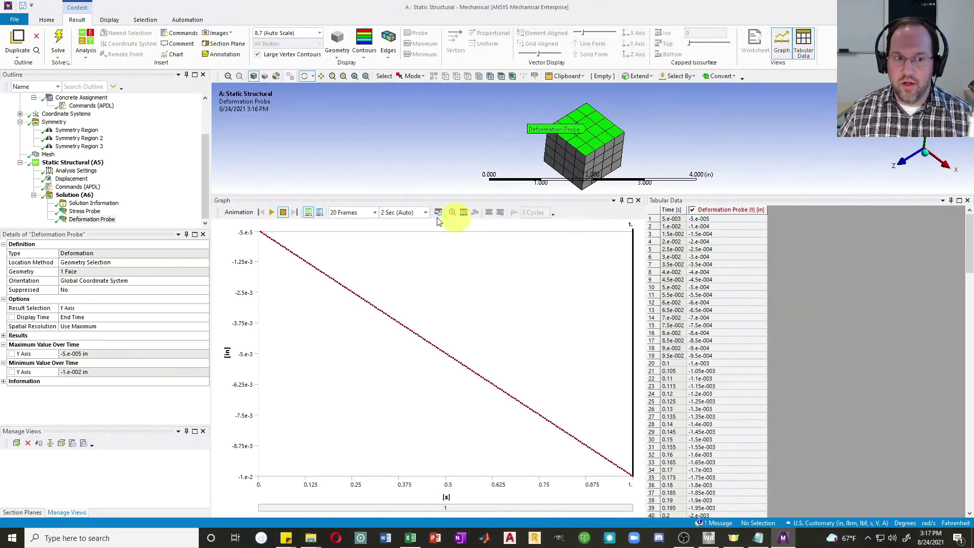
pyautogui.click(82, 212)
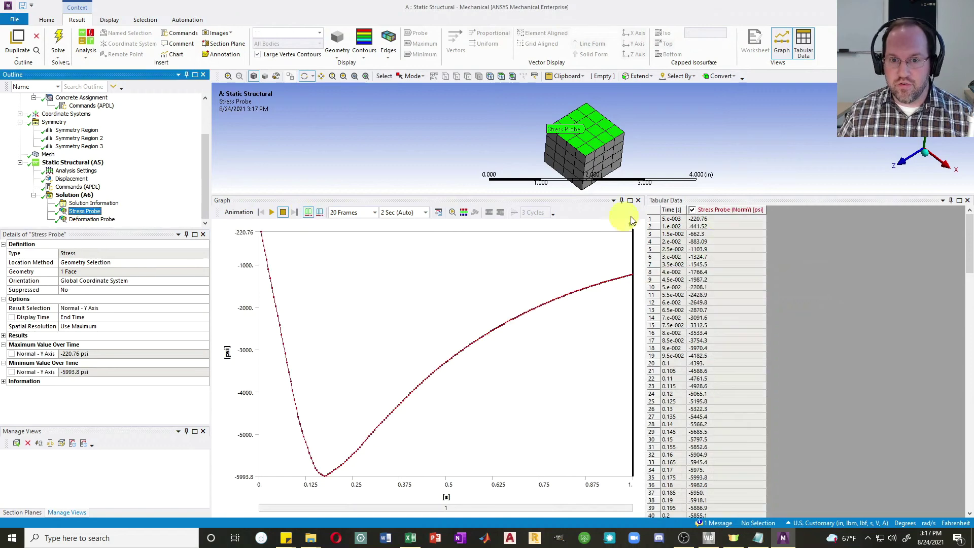
pyautogui.click(734, 209)
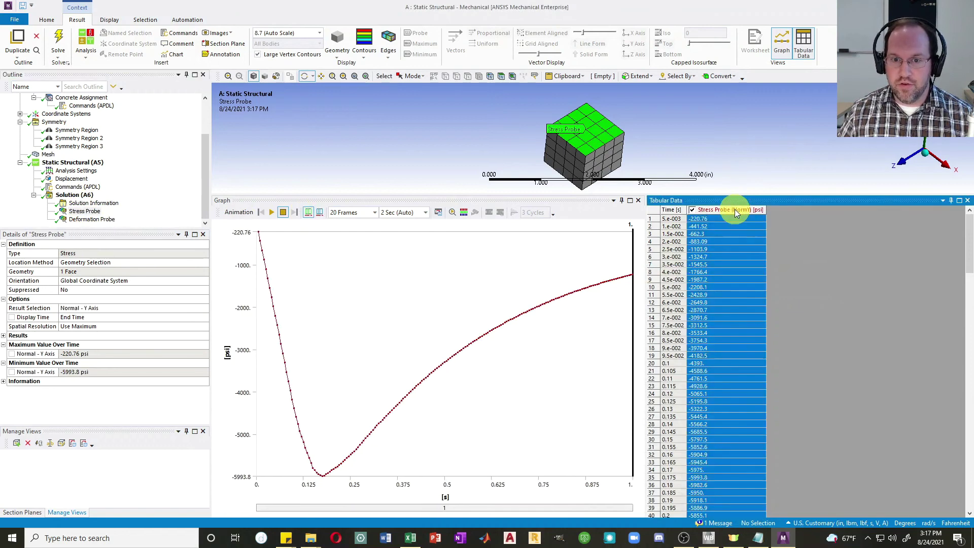
pyautogui.click(410, 537)
pyautogui.click(321, 196)
pyautogui.click(324, 184)
pyautogui.hotkey('ctrl', 'v')
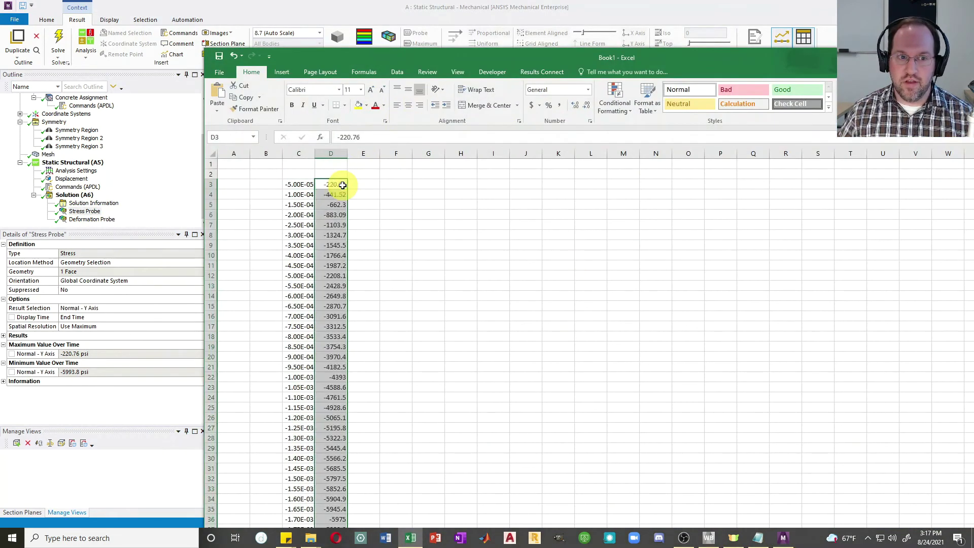
pyautogui.moveTo(298, 185); pyautogui.dragTo(338, 212)
pyautogui.hotkey('ctrl', 'shift', 'Down')
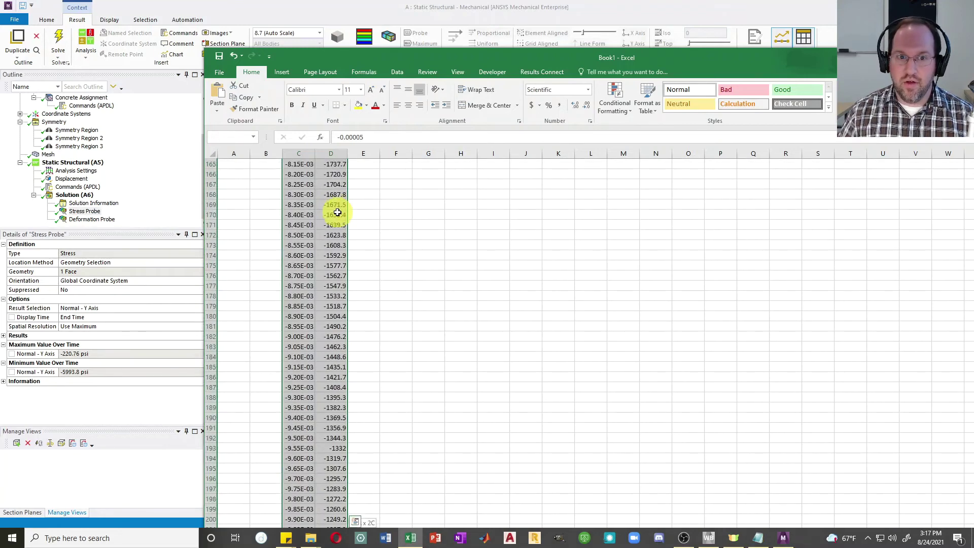
# Step: Insert a Scatter with Smooth Lines chart of stress against deformation
pyautogui.click(281, 72)
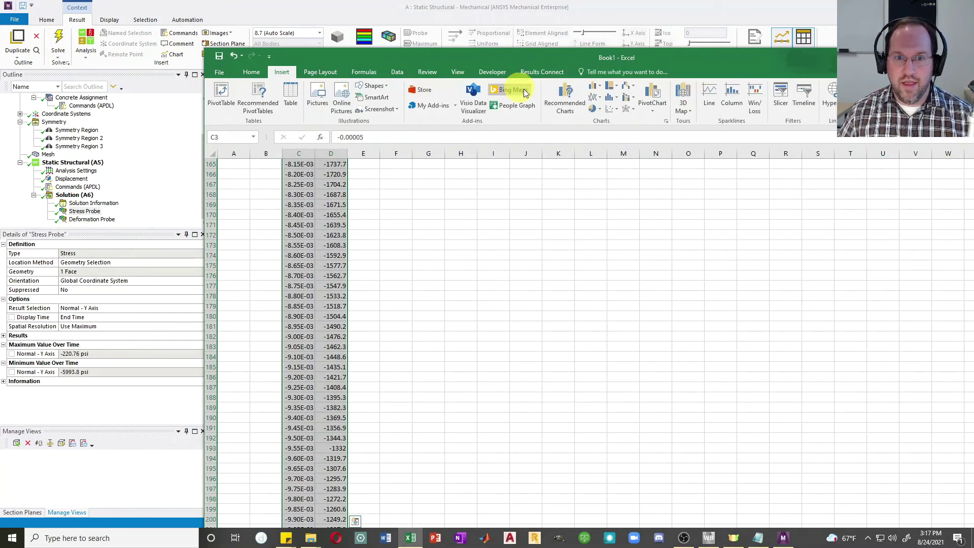
pyautogui.click(612, 109)
pyautogui.click(647, 169)
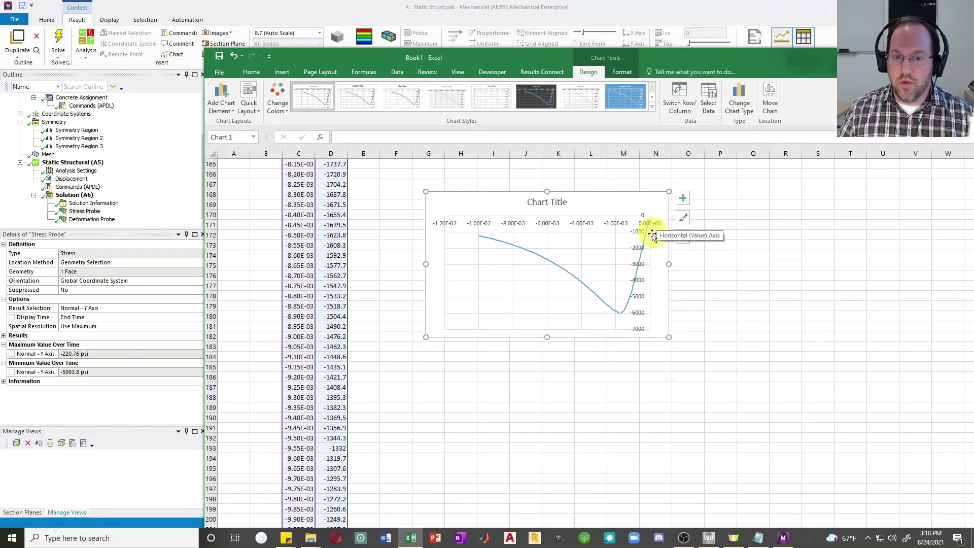
pyautogui.moveTo(478, 244)
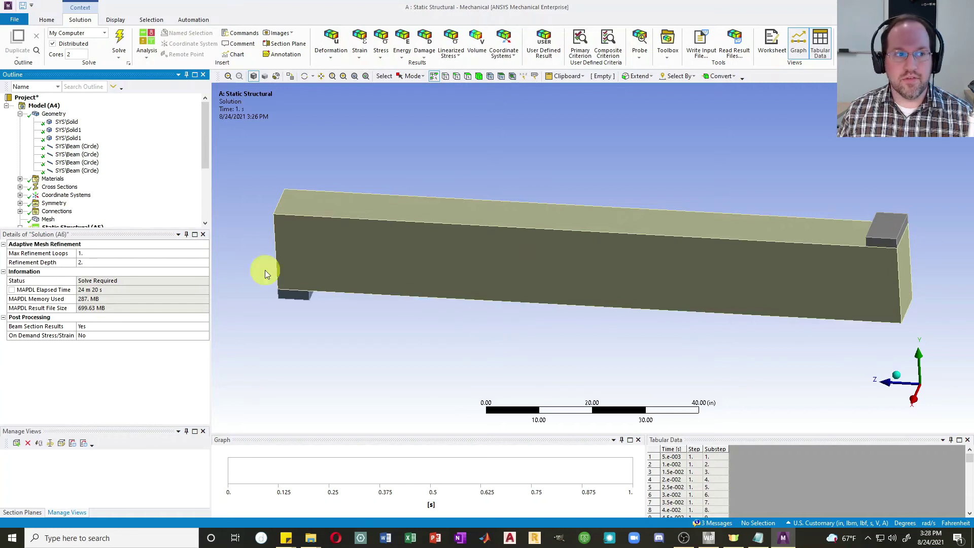
# Step: Check that the four SYS\Beam (Circle) bodies use Rebar and that SYS\Solid uses Concrete
pyautogui.click(76, 146)
pyautogui.keyDown('shift'); pyautogui.click(79, 170); pyautogui.keyUp('shift')
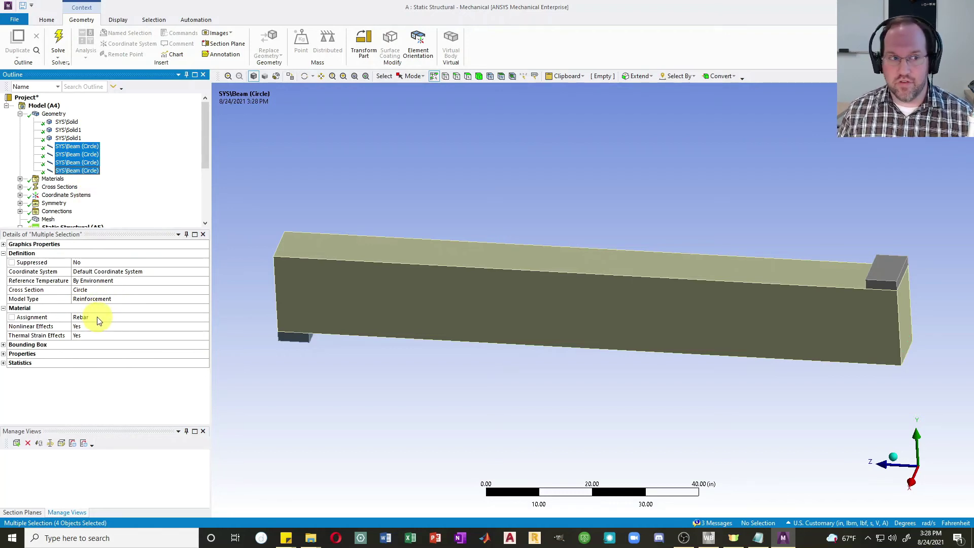
pyautogui.click(65, 126)
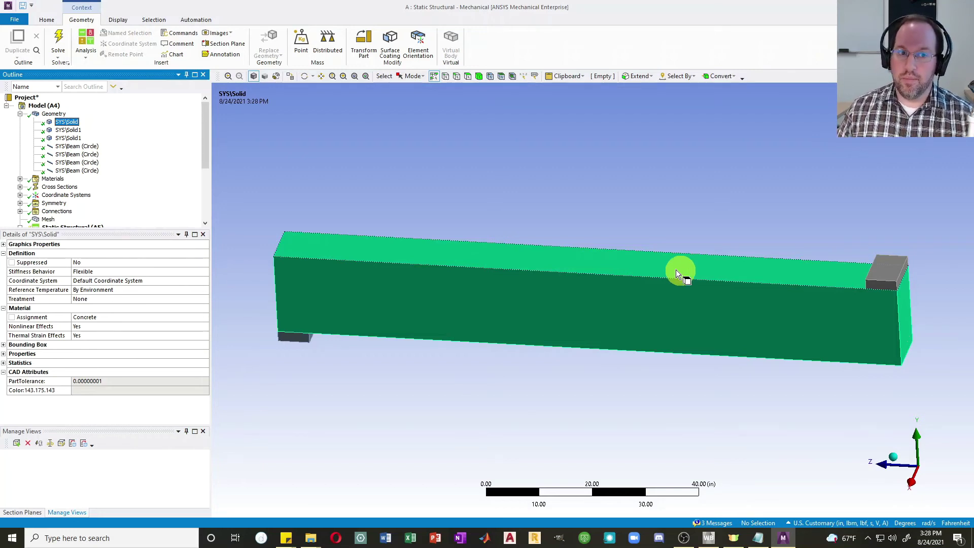
# Step: Create a Concrete material assignment scoped to the beam's main solid body (1 Body)
pyautogui.click(20, 114)
pyautogui.click(19, 122)
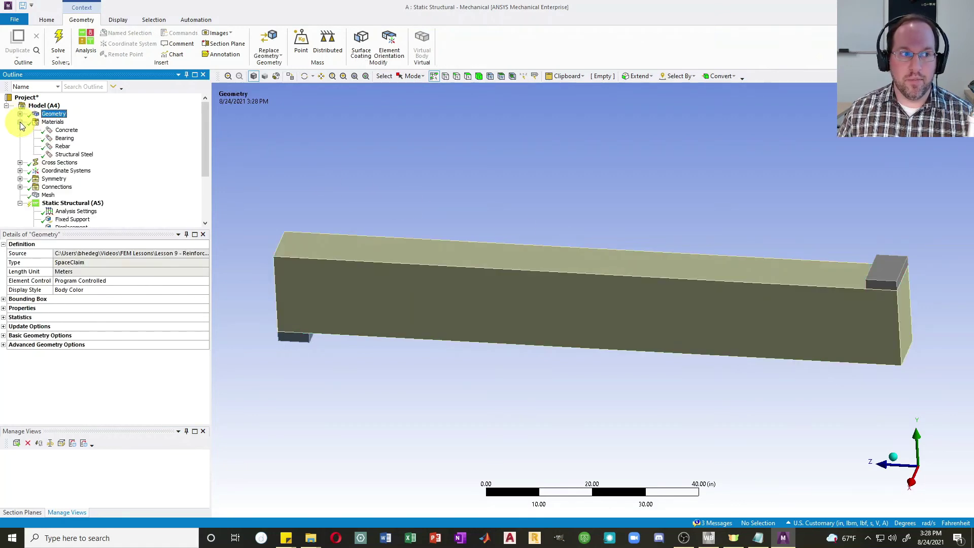
pyautogui.click(66, 131)
pyautogui.rightClick(68, 132)
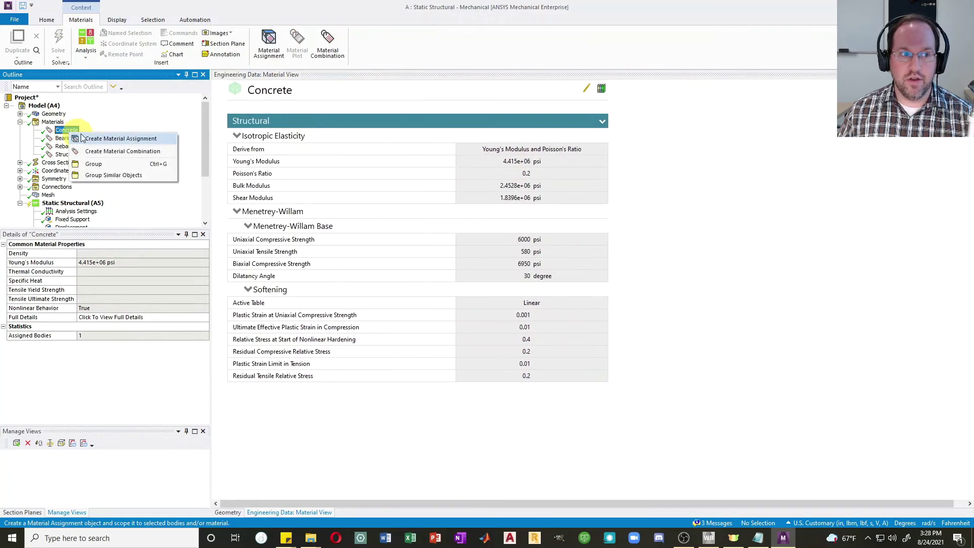
pyautogui.click(98, 138)
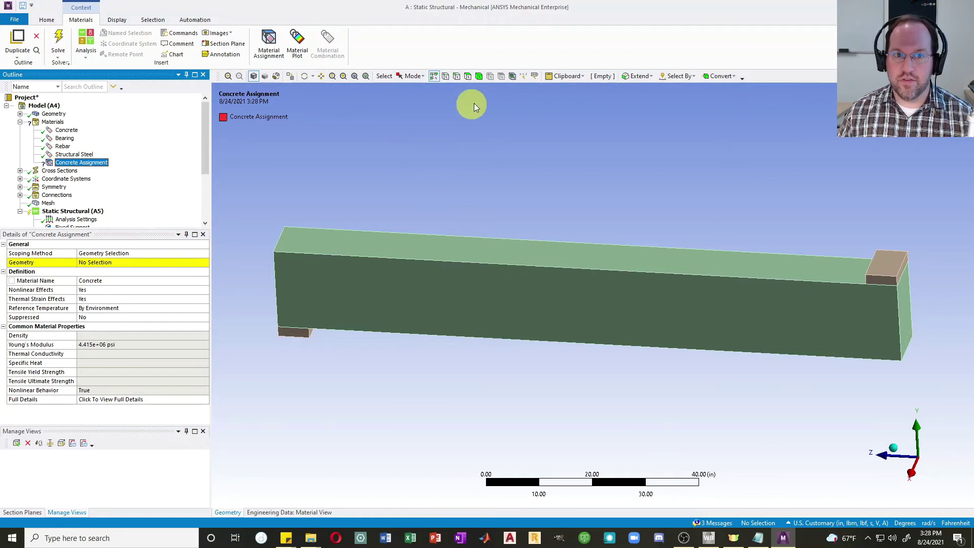
pyautogui.click(478, 75)
pyautogui.click(471, 265)
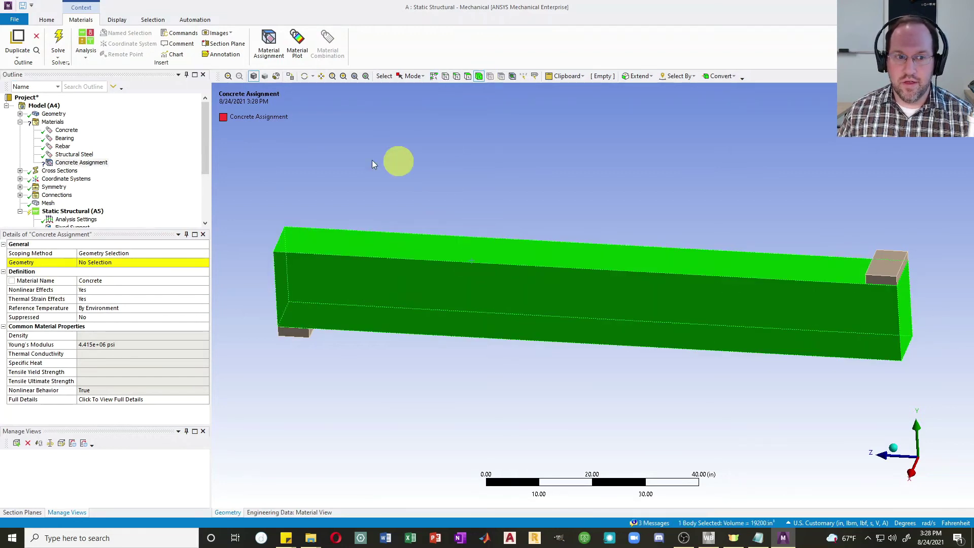
pyautogui.click(98, 262)
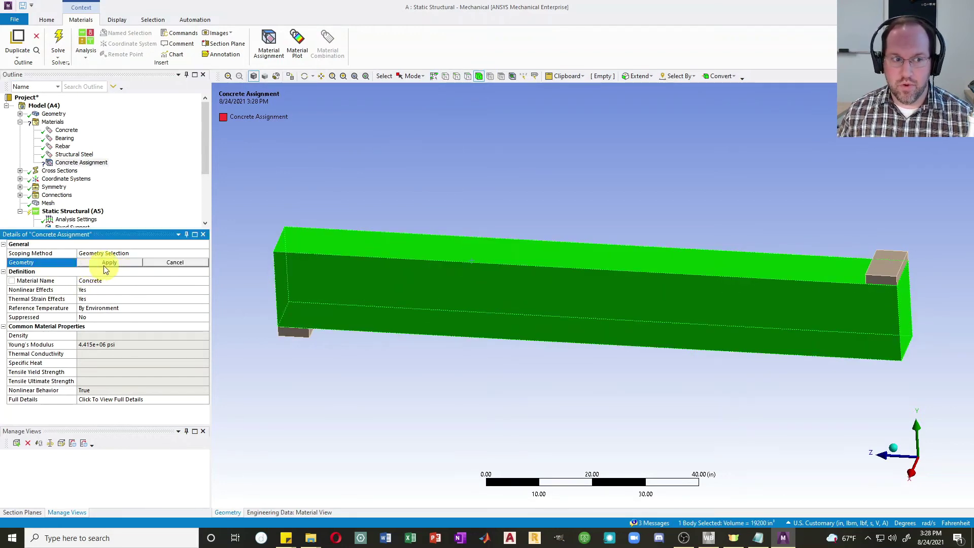
pyautogui.click(104, 262)
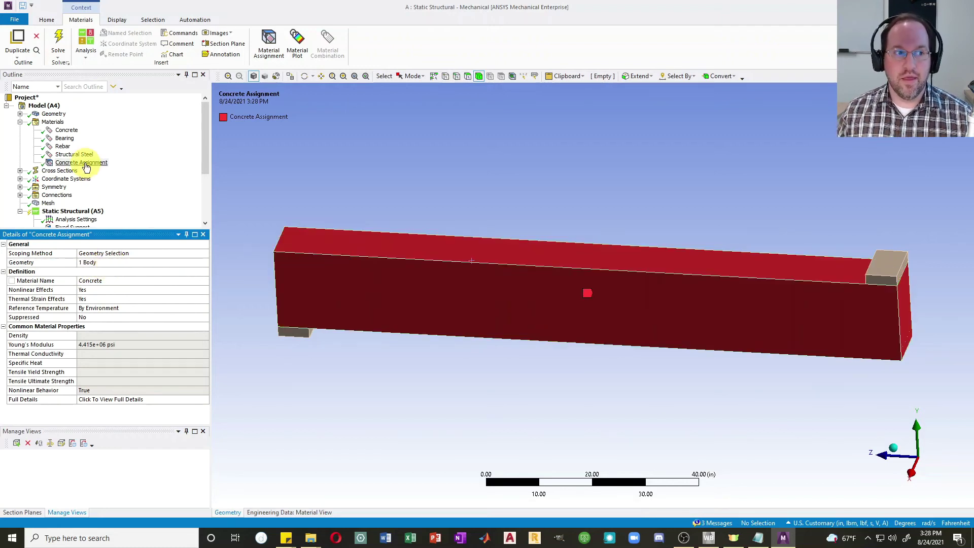
# Step: Insert a Commands object under Concrete Assignment containing the line 'conc = matid' on line 9
pyautogui.rightClick(85, 163)
pyautogui.moveTo(163, 168)
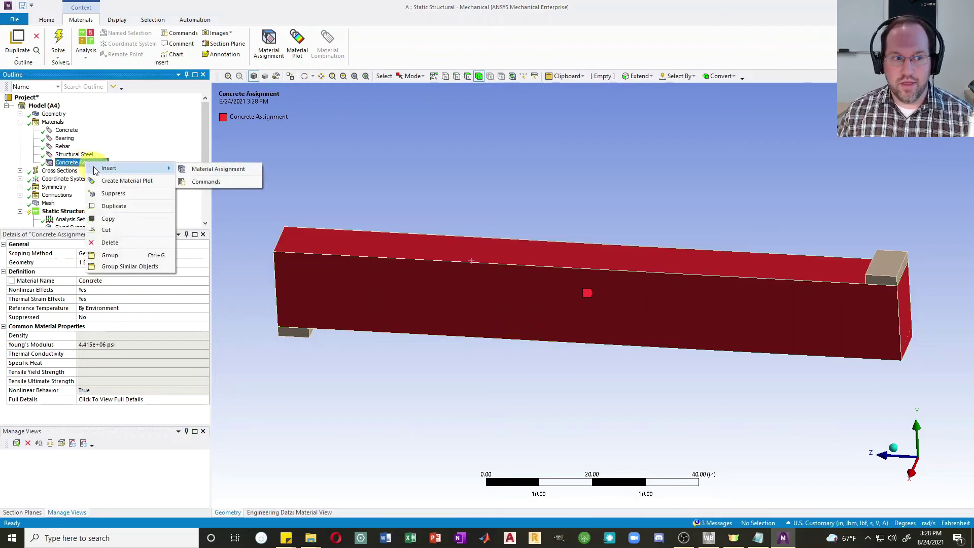
pyautogui.click(208, 183)
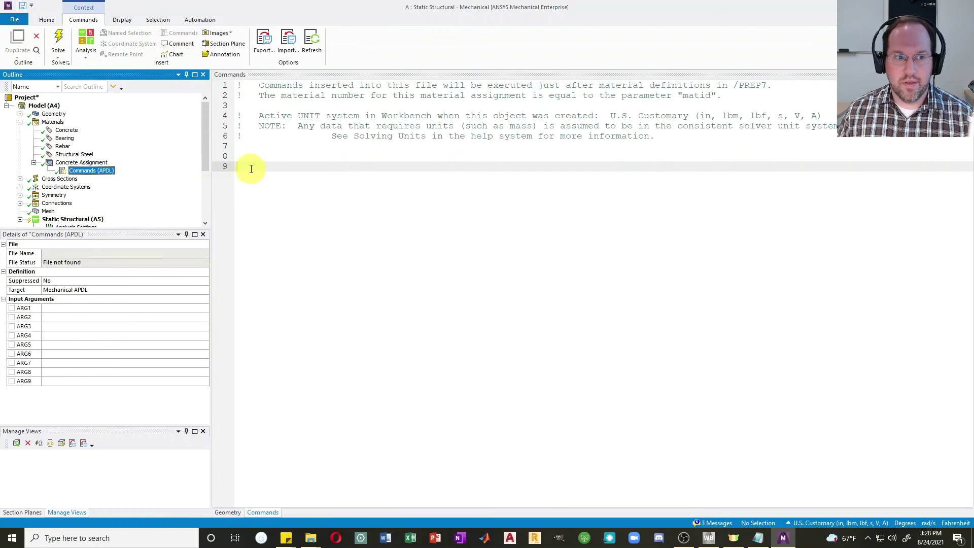
pyautogui.write('conc = matid')
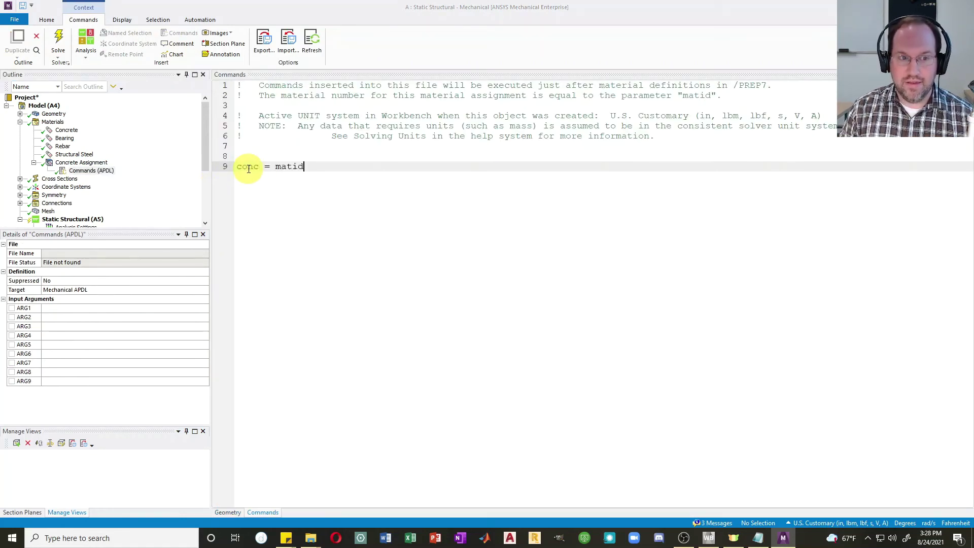
pyautogui.click(236, 167)
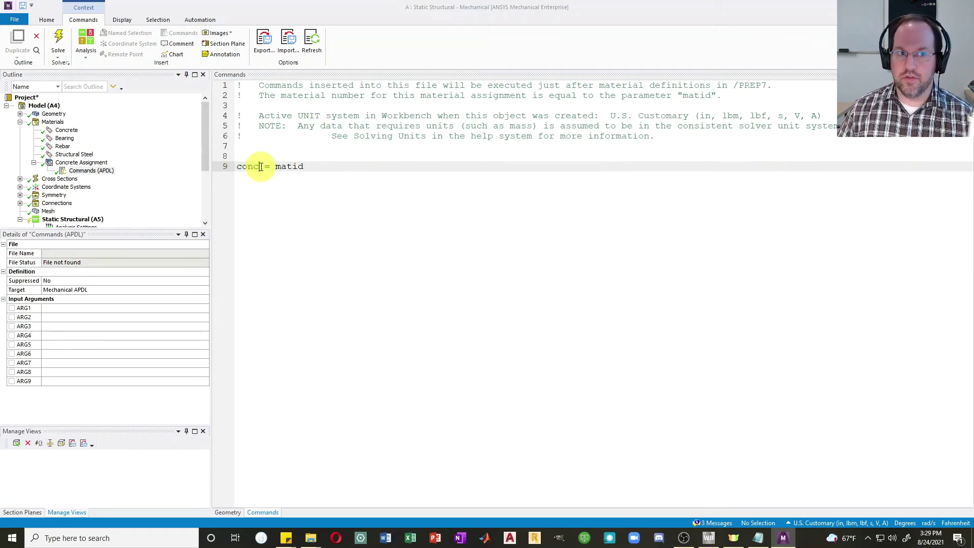
pyautogui.click(260, 166)
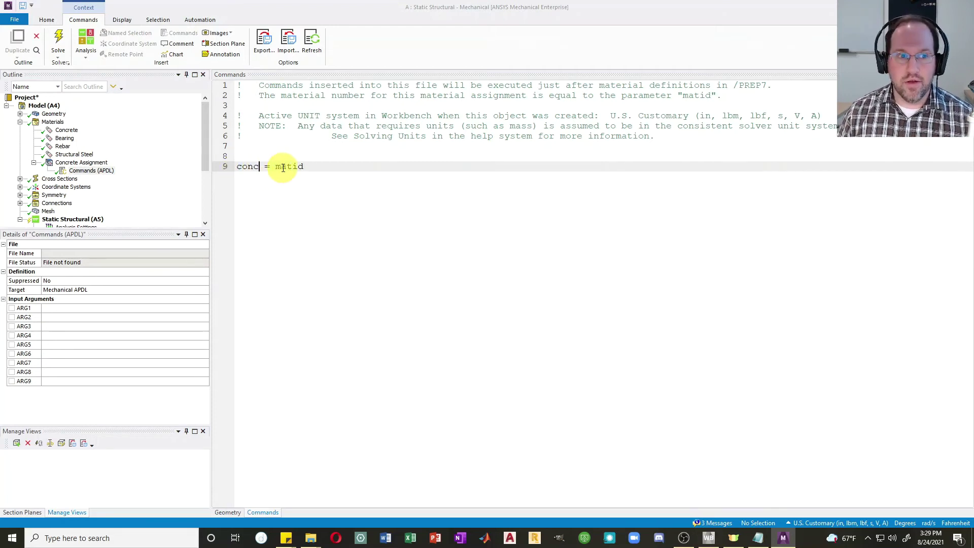
pyautogui.moveTo(287, 165); pyautogui.dragTo(305, 166)
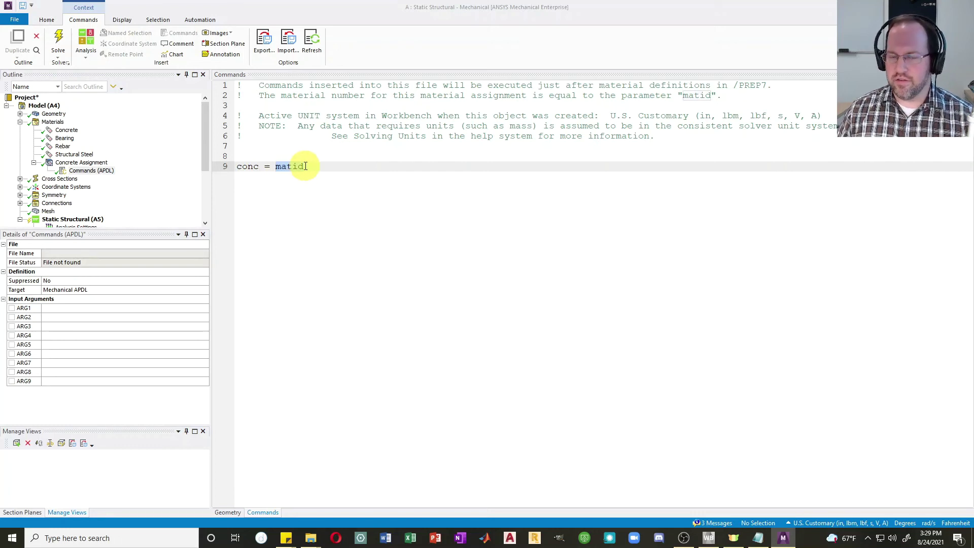
# Step: Insert an empty Commands (APDL) object under Static Structural (A5)
pyautogui.click(49, 213)
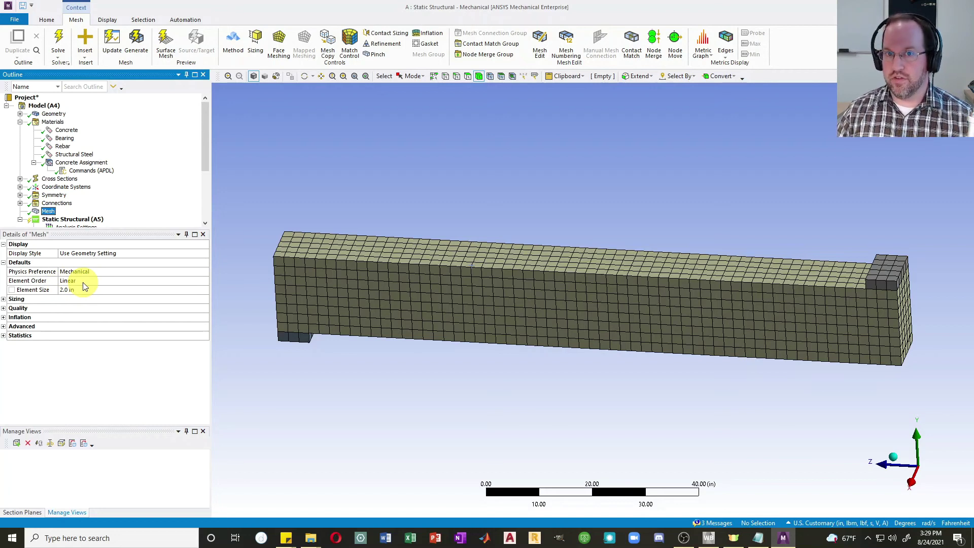
pyautogui.scroll(-2, 51, 165)
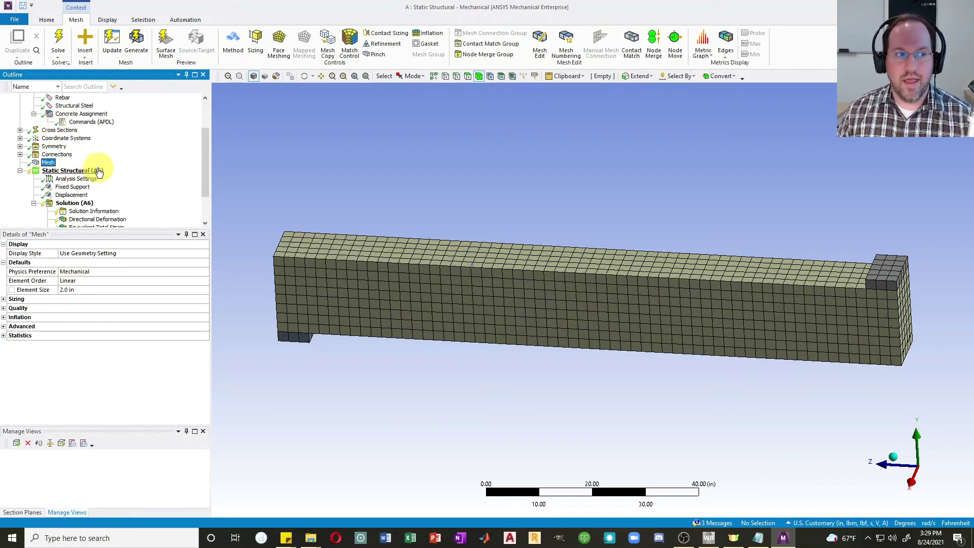
pyautogui.click(73, 171)
pyautogui.rightClick(73, 175)
pyautogui.moveTo(101, 178)
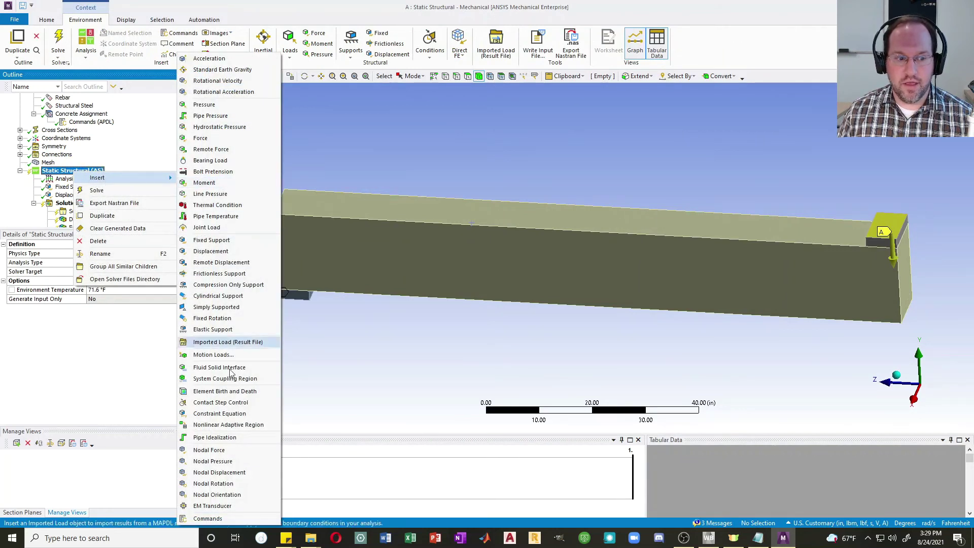
pyautogui.click(214, 518)
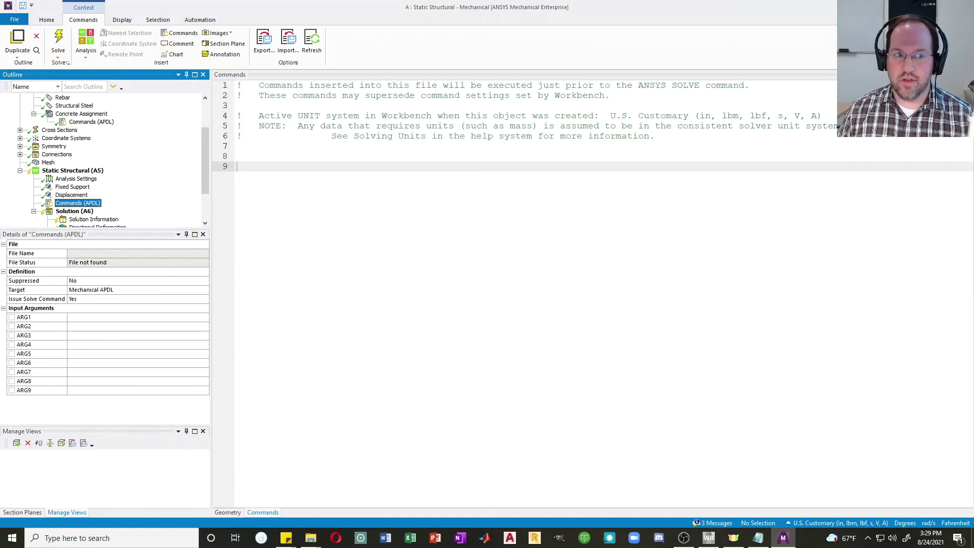
# Step: Paste the microplane concrete script and review its Young's modulus, Poisson's ratio and microplane lines
pyautogui.hotkey('ctrl', 'v')
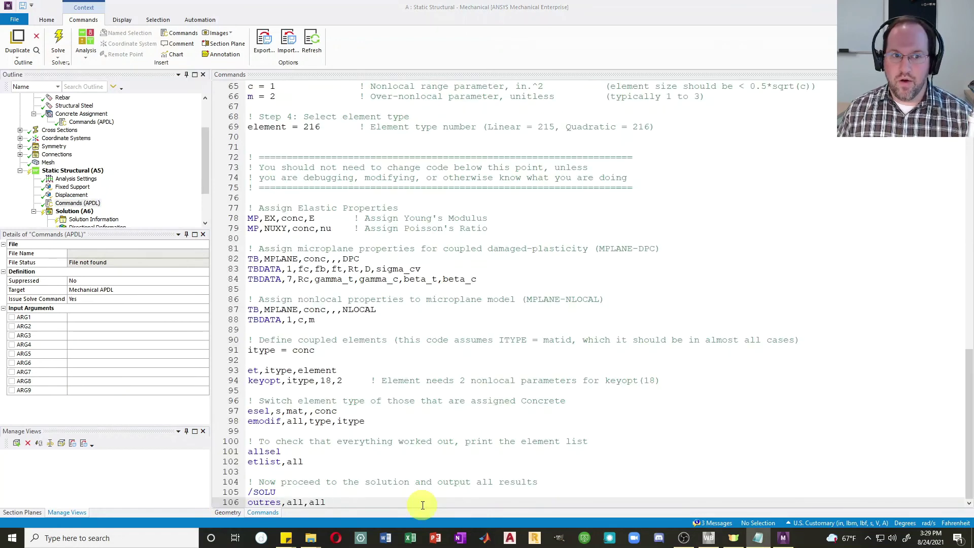
pyautogui.click(294, 218)
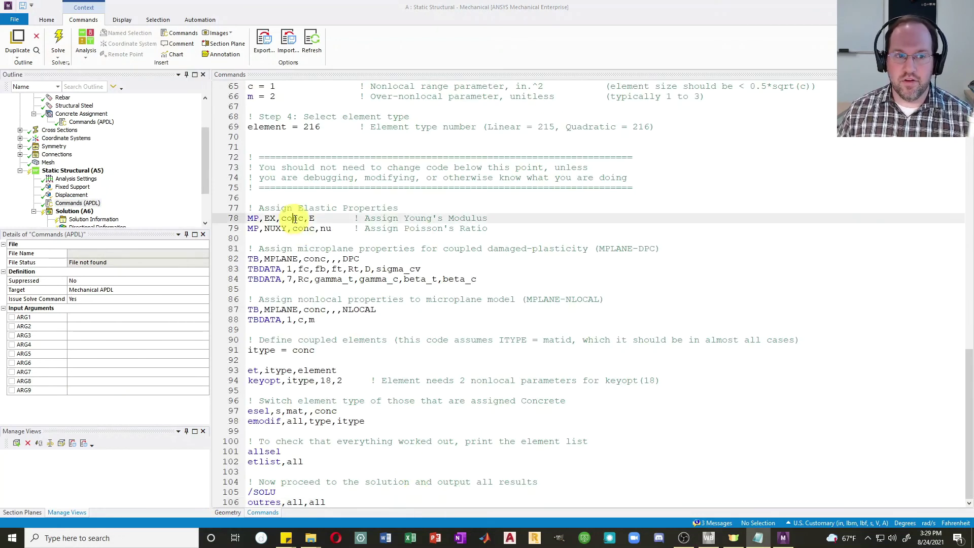
pyautogui.click(301, 226)
pyautogui.click(315, 259)
# Step: Change the element type on line 69 from element = 216 to element = 215
pyautogui.scroll(4, 349, 367)
pyautogui.click(315, 249)
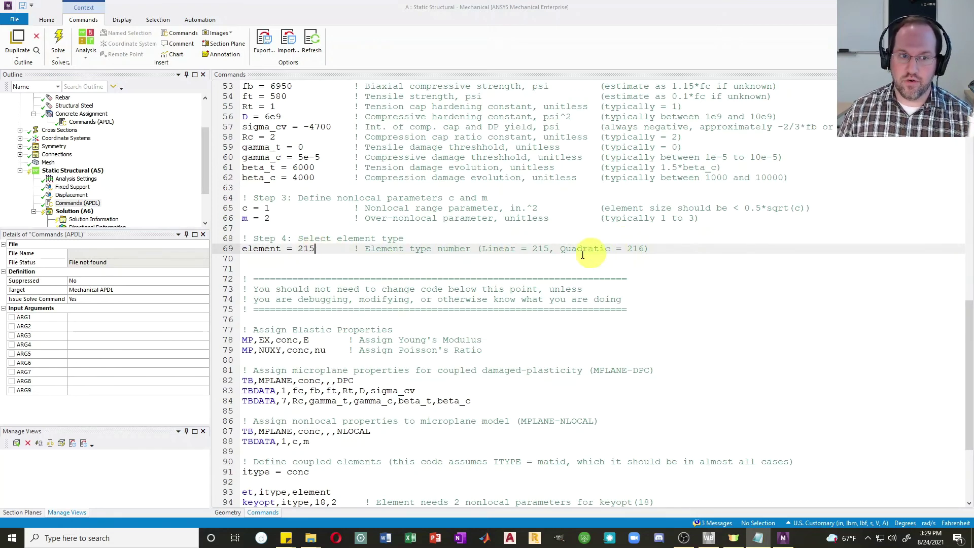
pyautogui.scroll(5, 356, 273)
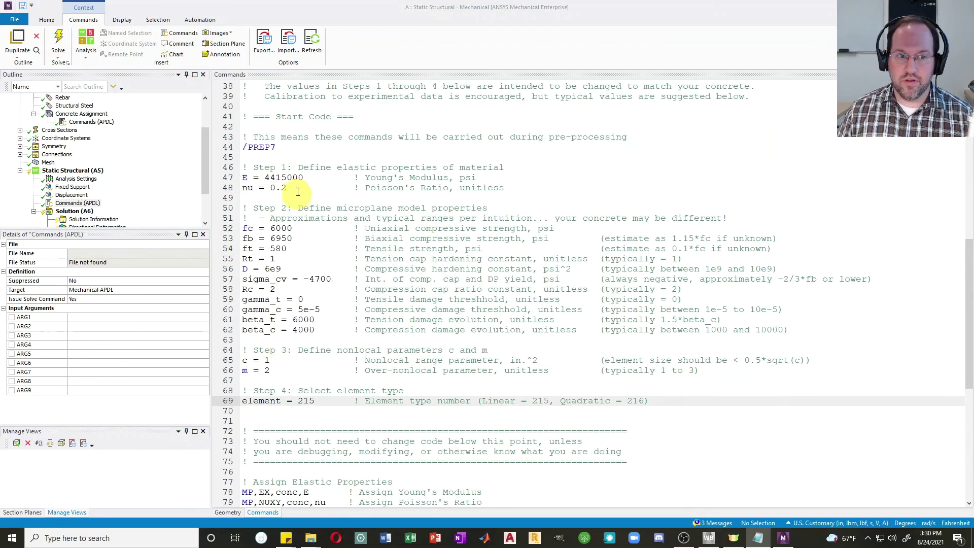
pyautogui.scroll(-2, 81, 198)
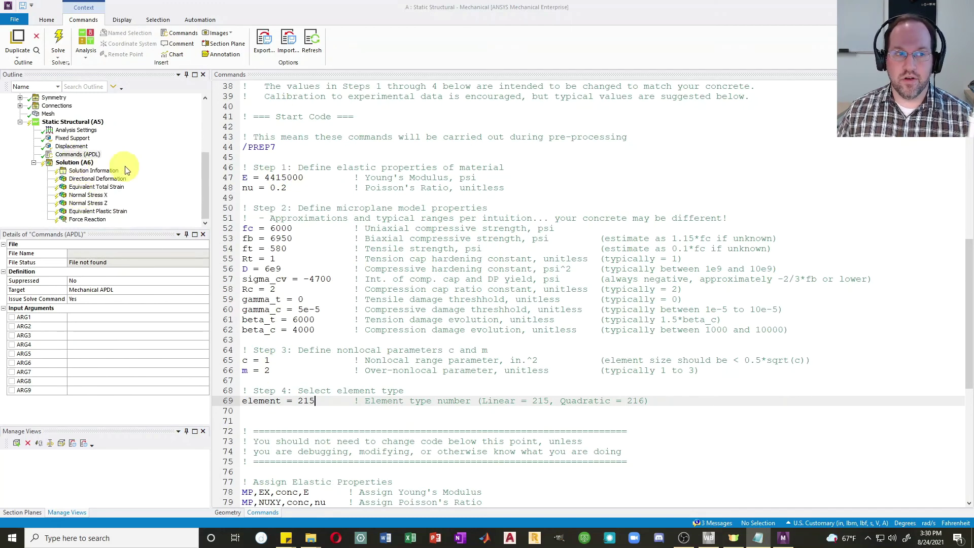
# Step: Solve the beam and view force convergence, reaching time 1 after about 654 iterations
pyautogui.click(57, 43)
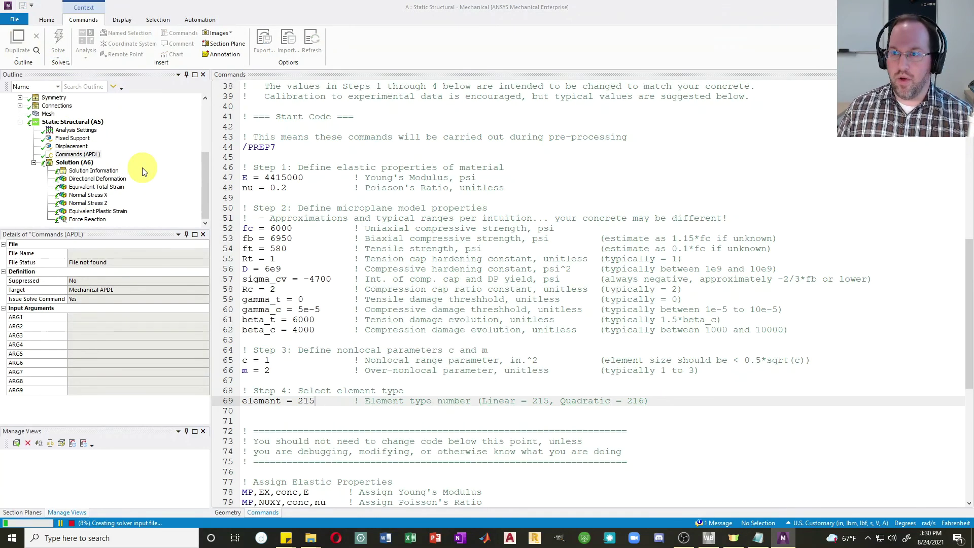
pyautogui.click(94, 170)
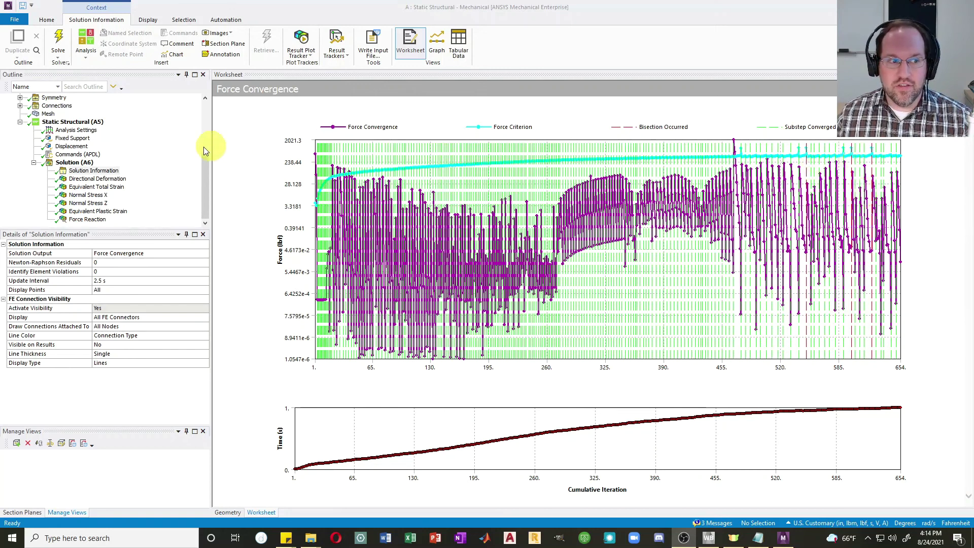
# Step: Review the Directional Deformation (−1.2 in maximum Y deflection) and Normal Stress Z results
pyautogui.click(111, 179)
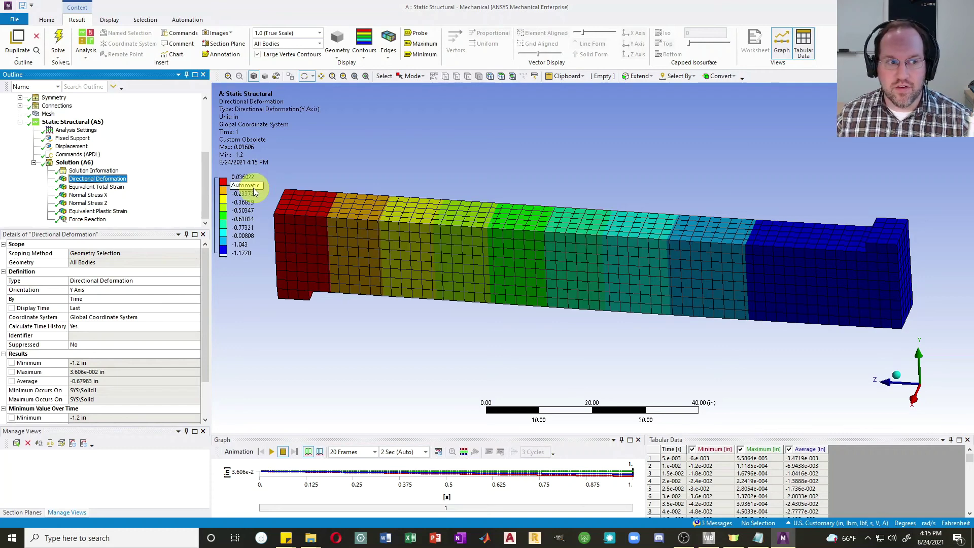
pyautogui.click(96, 204)
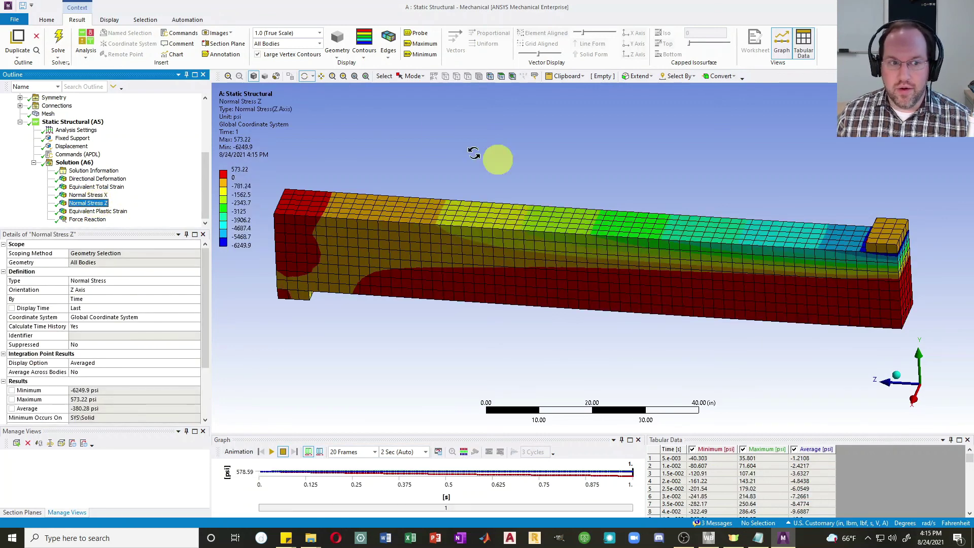
pyautogui.scroll(4, 152, 170)
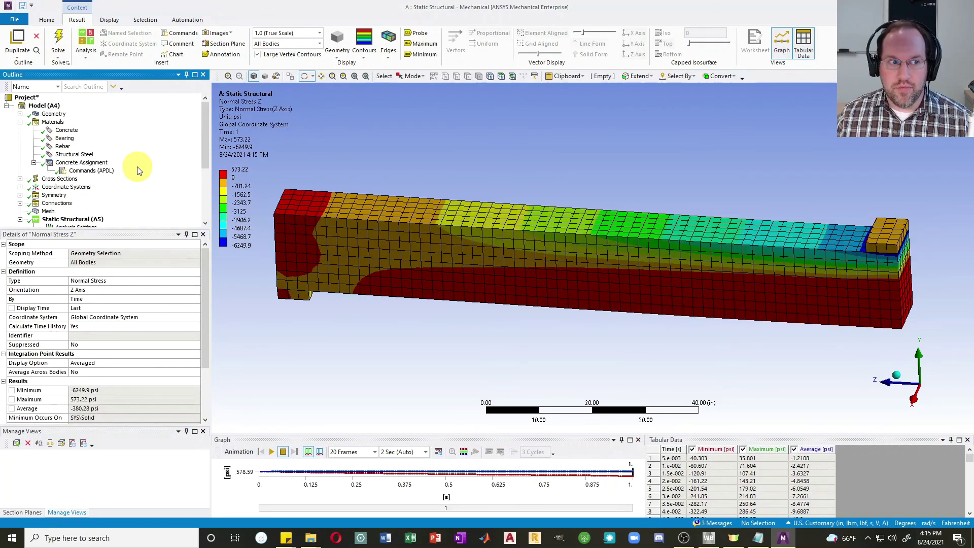
# Step: Hide both bearing plate bodies and redisplay Normal Stress Z (−6249.9 to 573.22 psi)
pyautogui.click(20, 113)
pyautogui.click(68, 130)
pyautogui.keyDown('ctrl'); pyautogui.click(71, 138); pyautogui.keyUp('ctrl')
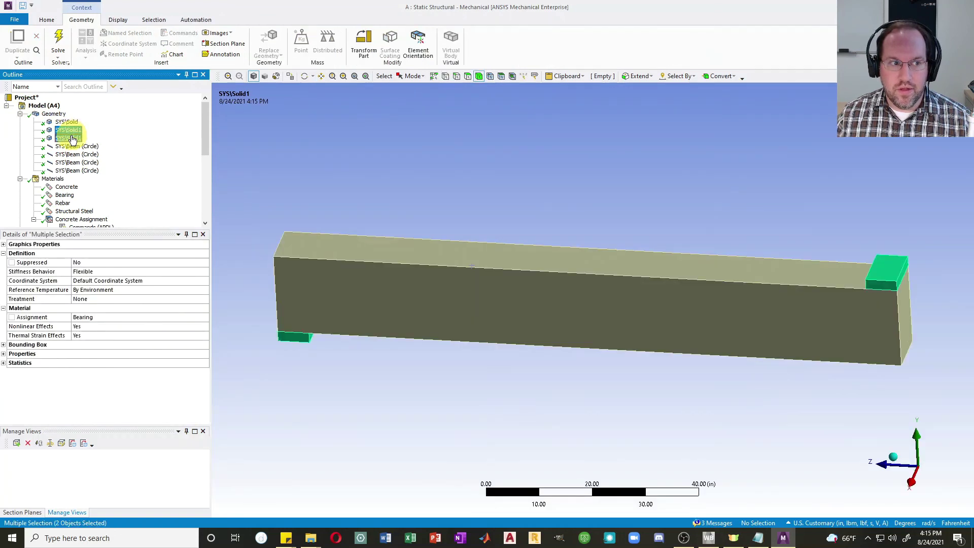
pyautogui.rightClick(72, 139)
pyautogui.click(101, 180)
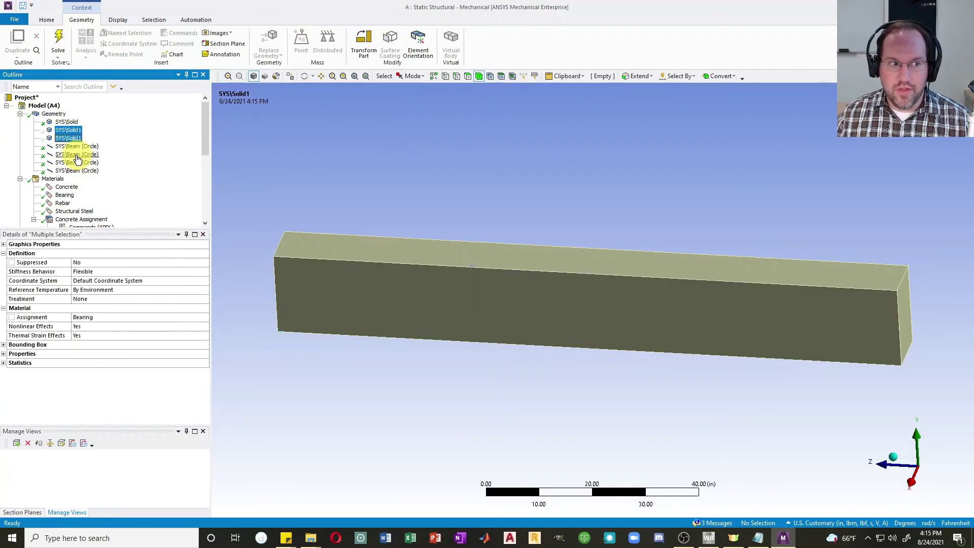
pyautogui.scroll(-5, 102, 167)
pyautogui.click(88, 203)
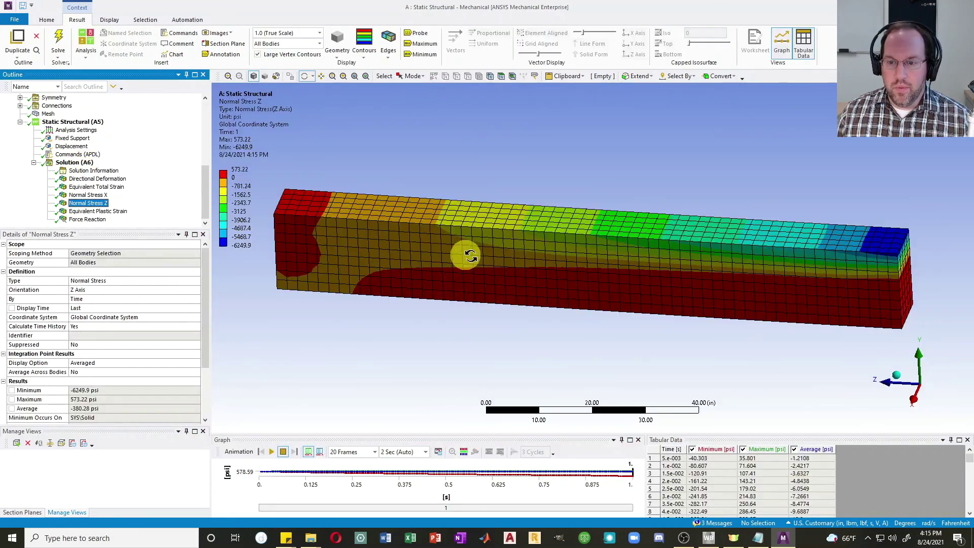
# Step: Orient the view along the +X axis and show the Normal Stress X result
pyautogui.click(913, 401)
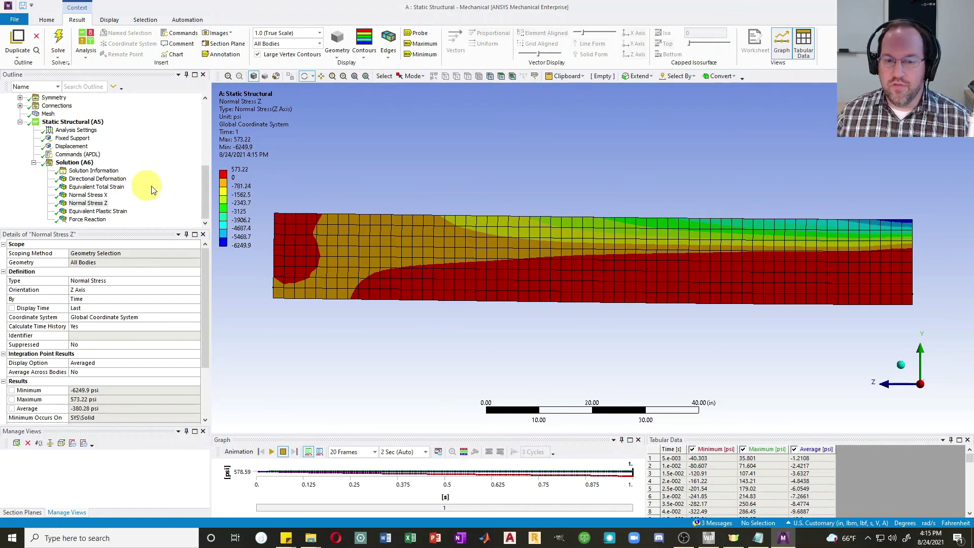
pyautogui.click(89, 196)
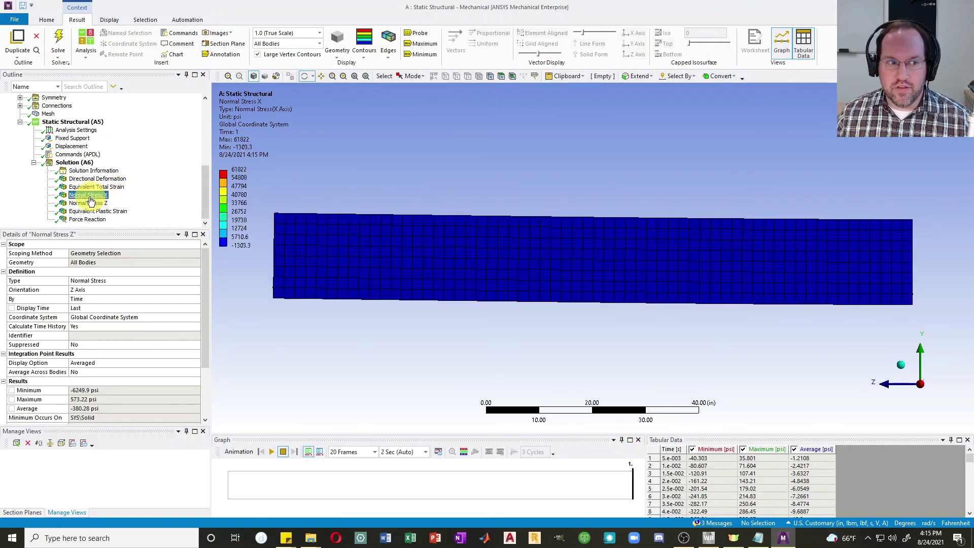
pyautogui.scroll(10, 127, 205)
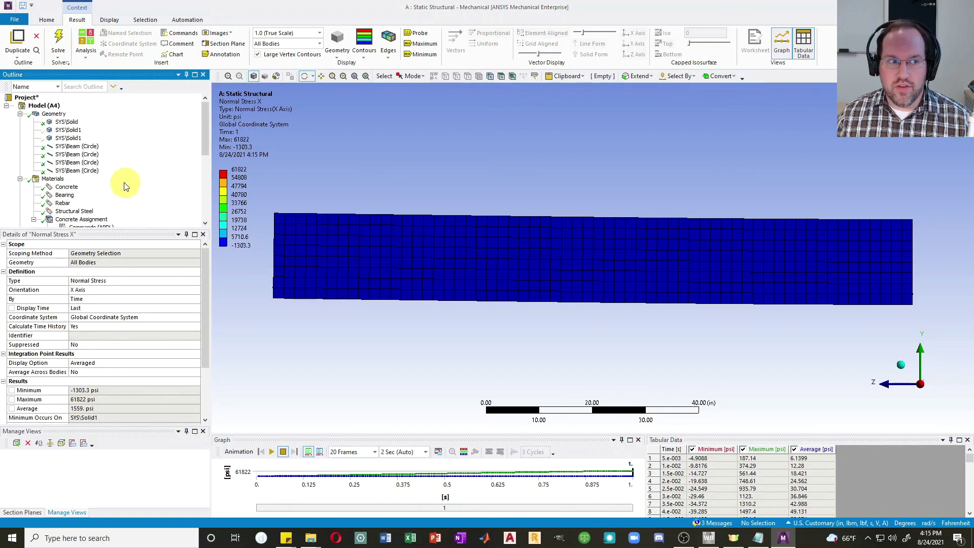
# Step: Hide all bodies except the four rebar beams and redisplay Normal Stress X (−1303.3 to 61822 psi)
pyautogui.click(76, 146)
pyautogui.keyDown('shift'); pyautogui.click(76, 170); pyautogui.keyUp('shift')
pyautogui.rightClick(83, 172)
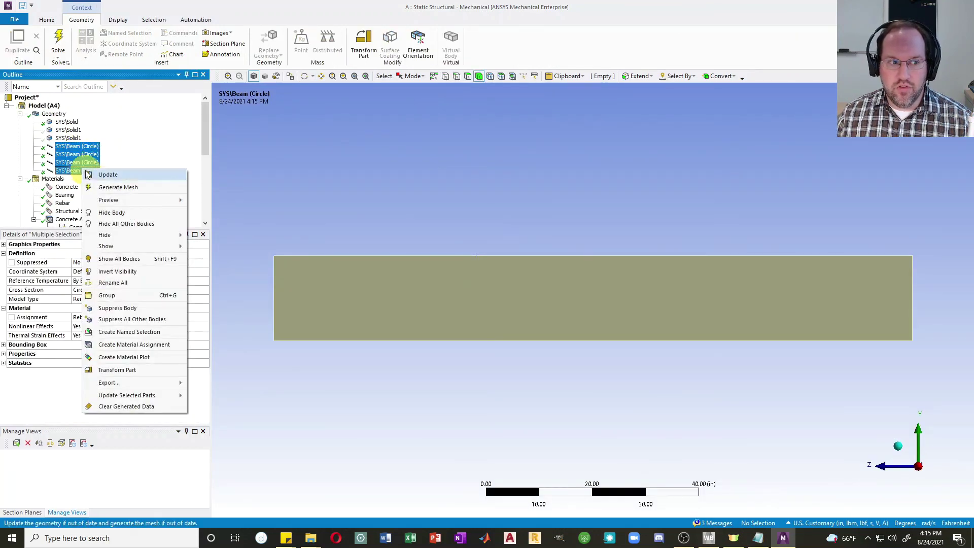
pyautogui.click(157, 224)
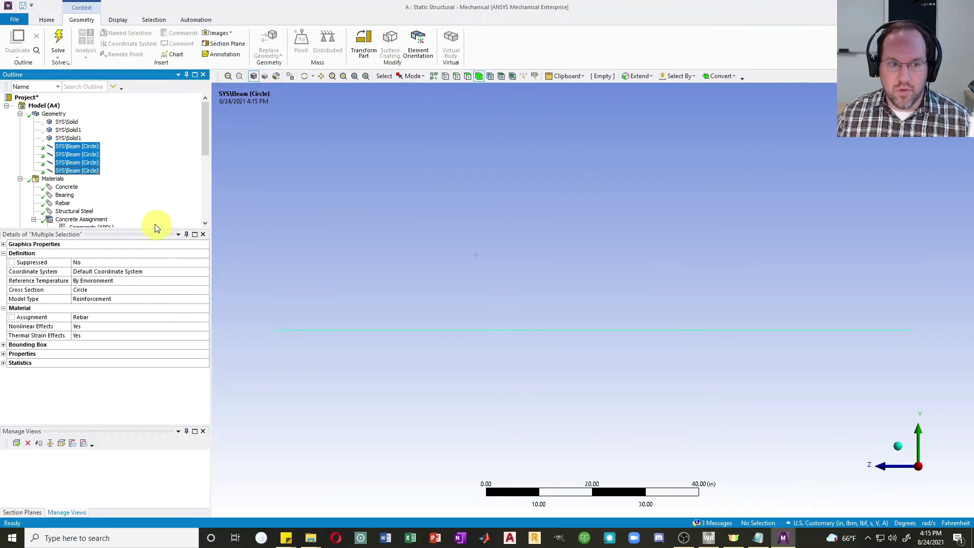
pyautogui.scroll(-6, 96, 195)
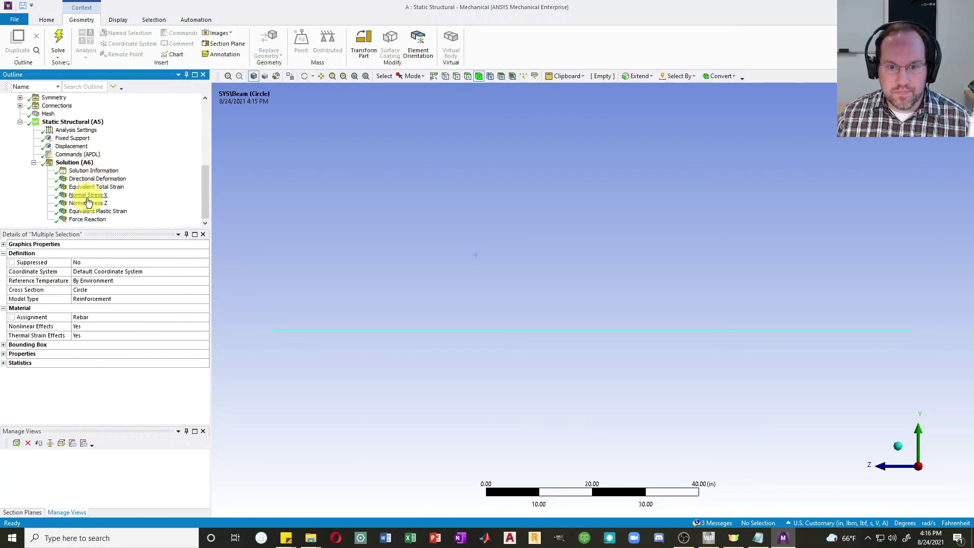
pyautogui.click(89, 196)
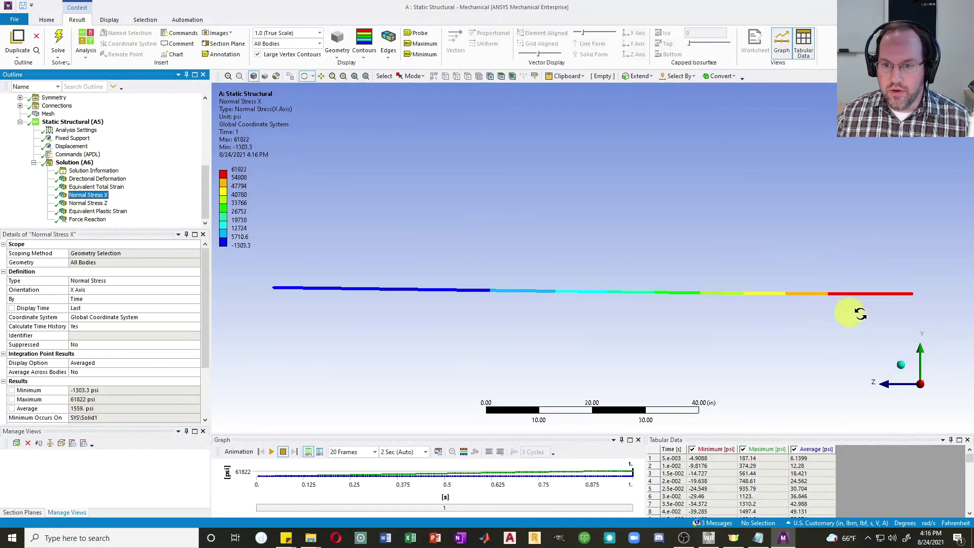
# Step: Review rebar Equivalent Plastic Strain (max 0.0029997), then the support Force Reaction (22418 lbf total)
pyautogui.click(253, 170)
pyautogui.click(283, 170)
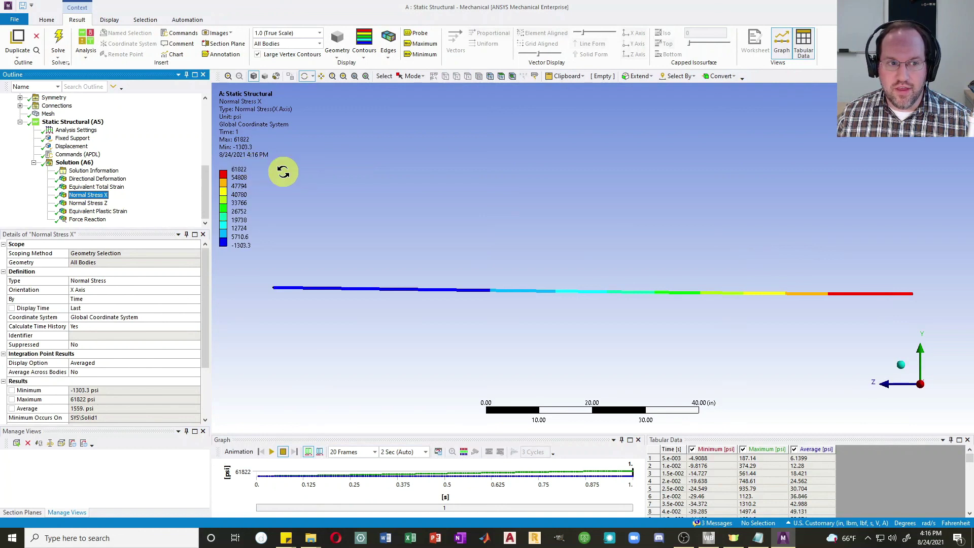
pyautogui.click(97, 211)
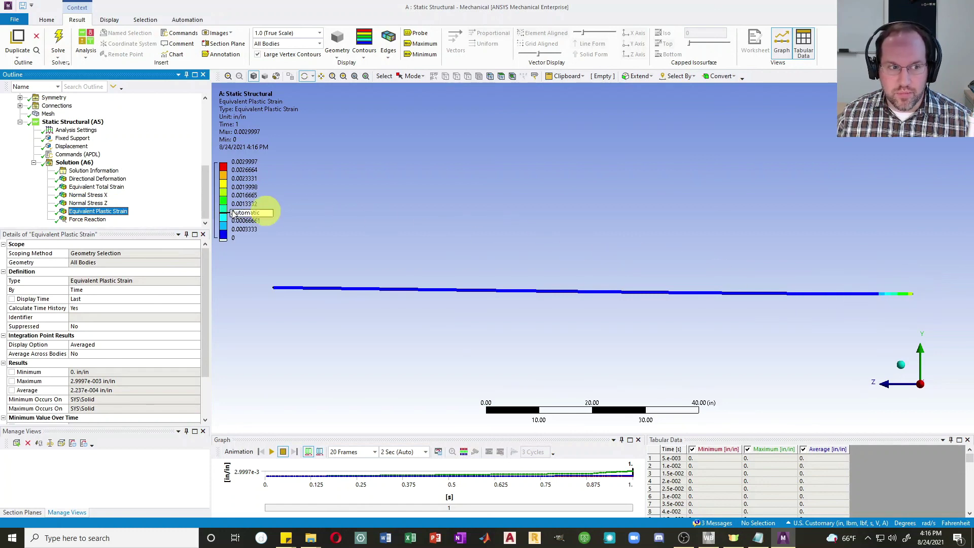
pyautogui.click(94, 222)
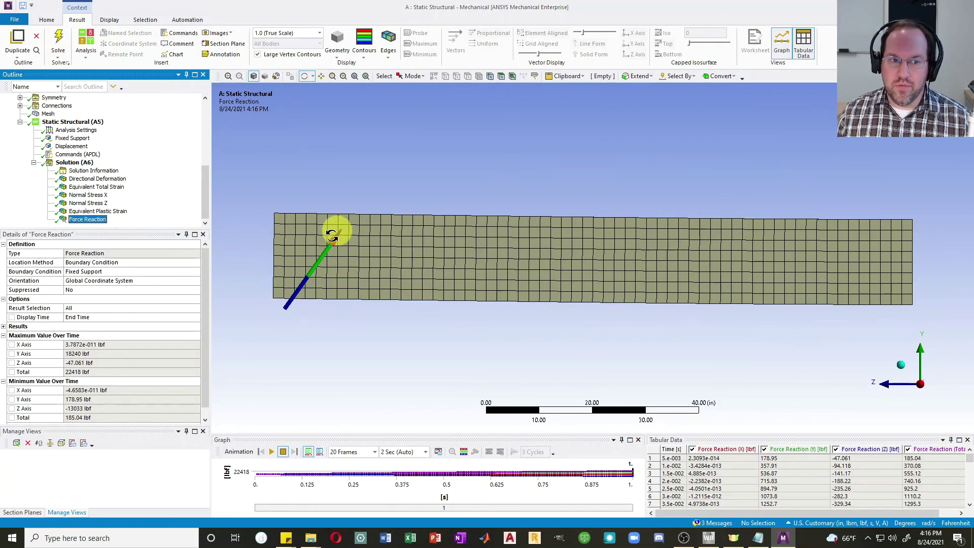